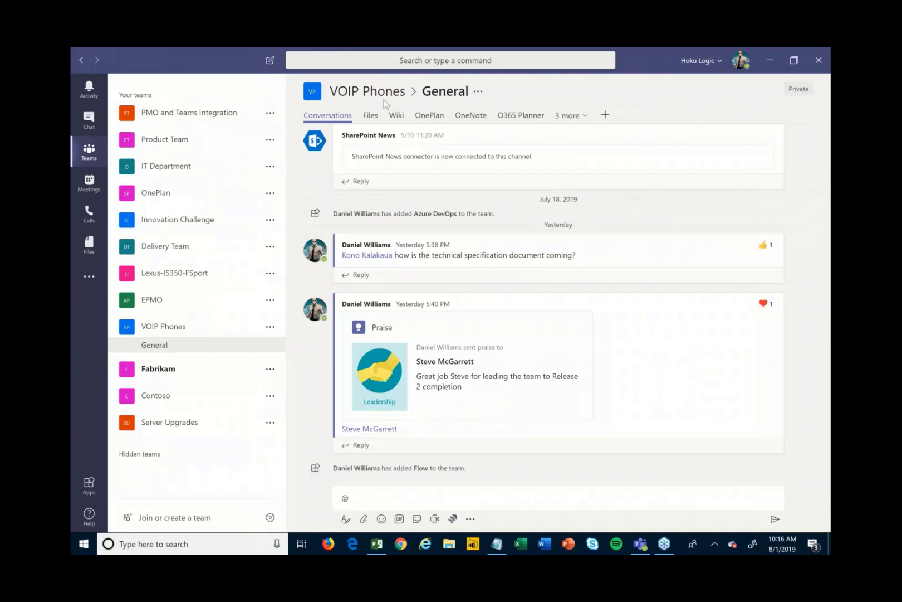
# Browse the message add-ins and app store, then return to the VOIP Phones General conversation.
pyautogui.moveTo(380, 374)
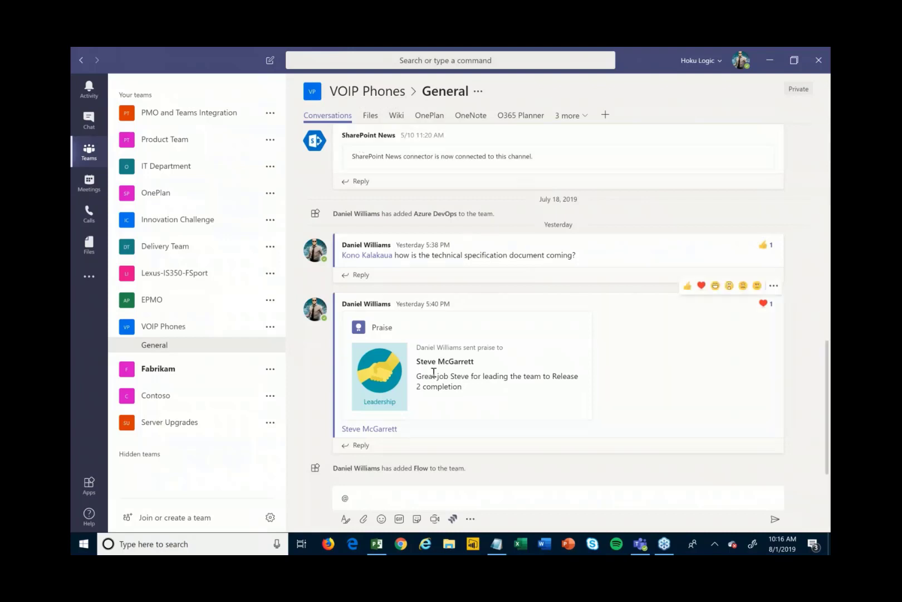
pyautogui.scroll(3, 418, 365)
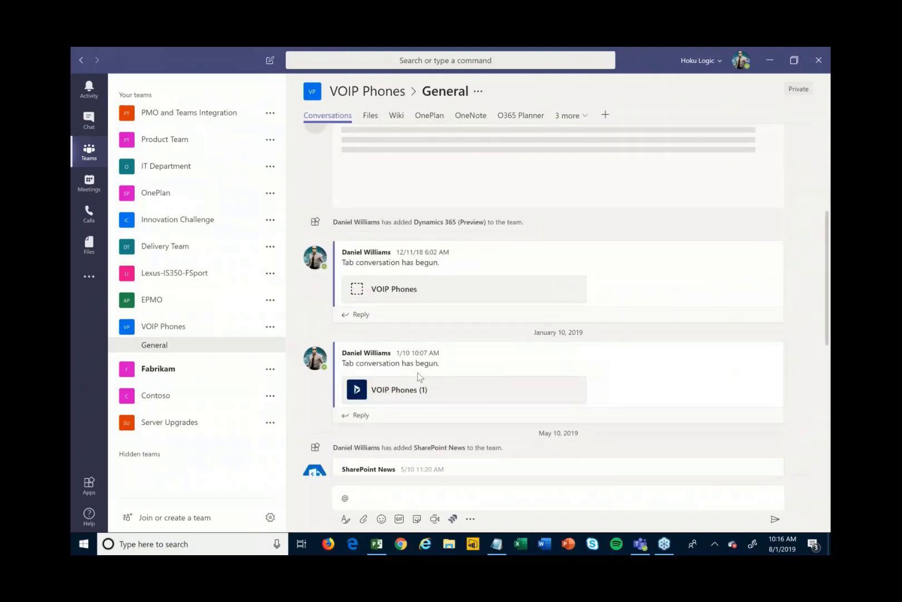
pyautogui.scroll(-3, 422, 382)
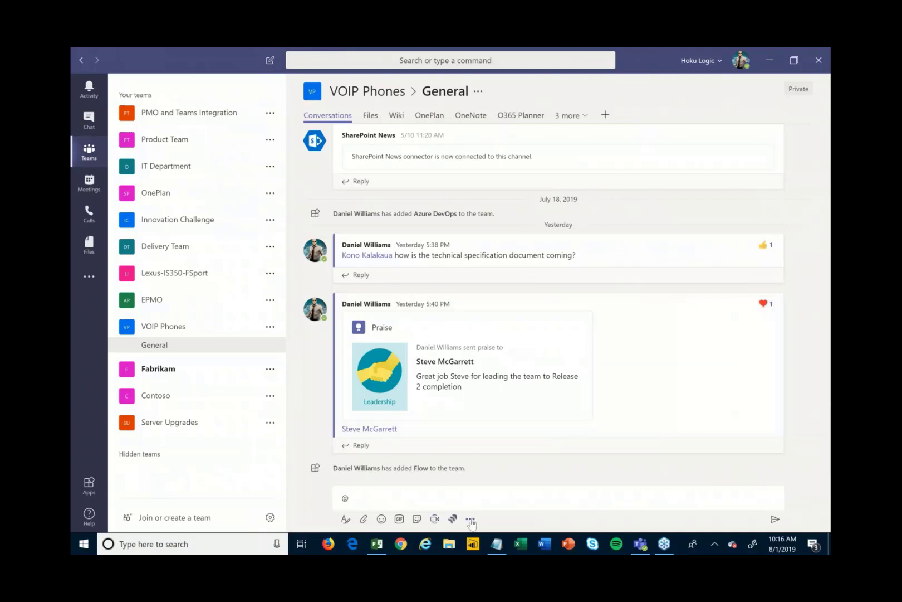
pyautogui.click(470, 519)
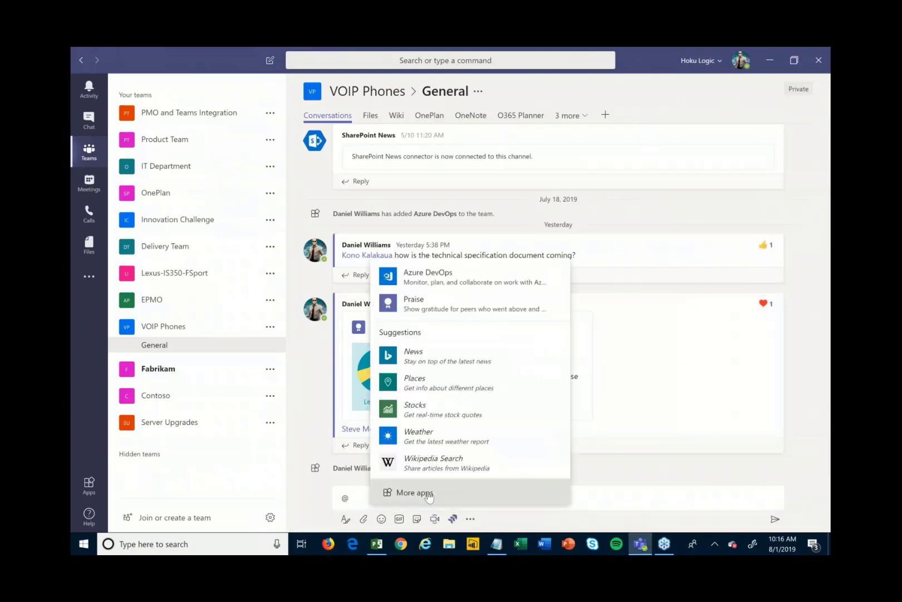
pyautogui.click(414, 492)
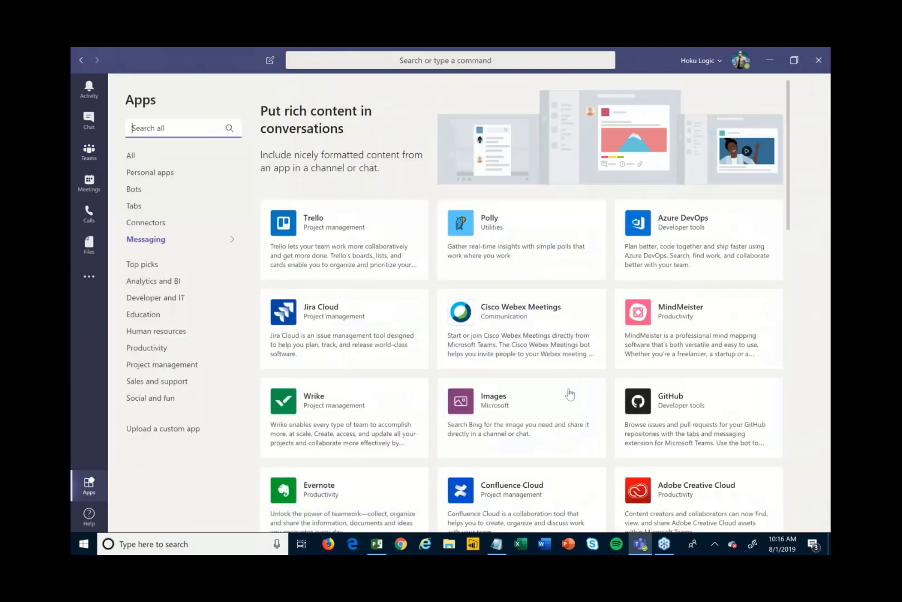
pyautogui.scroll(-10, 569, 395)
pyautogui.scroll(10, 569, 394)
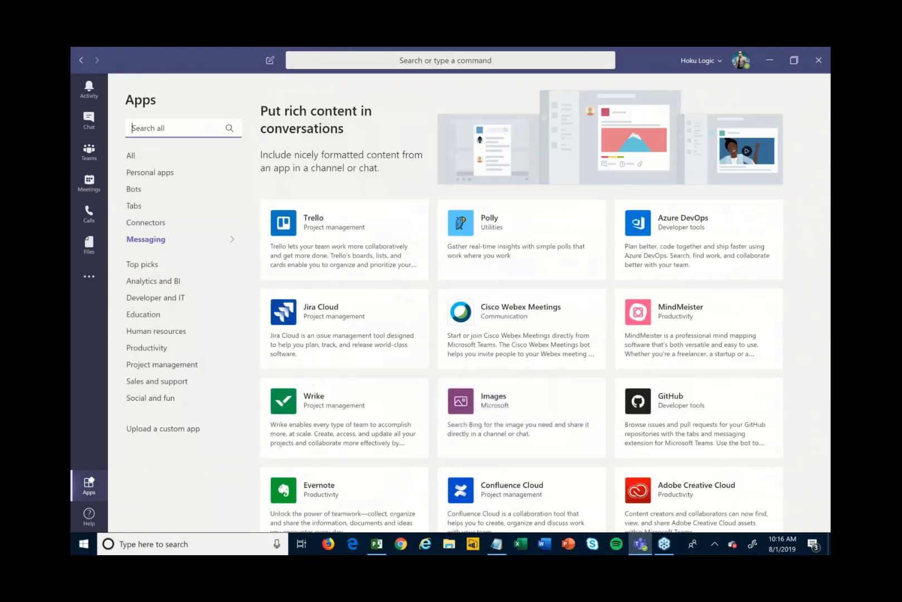
pyautogui.click(80, 60)
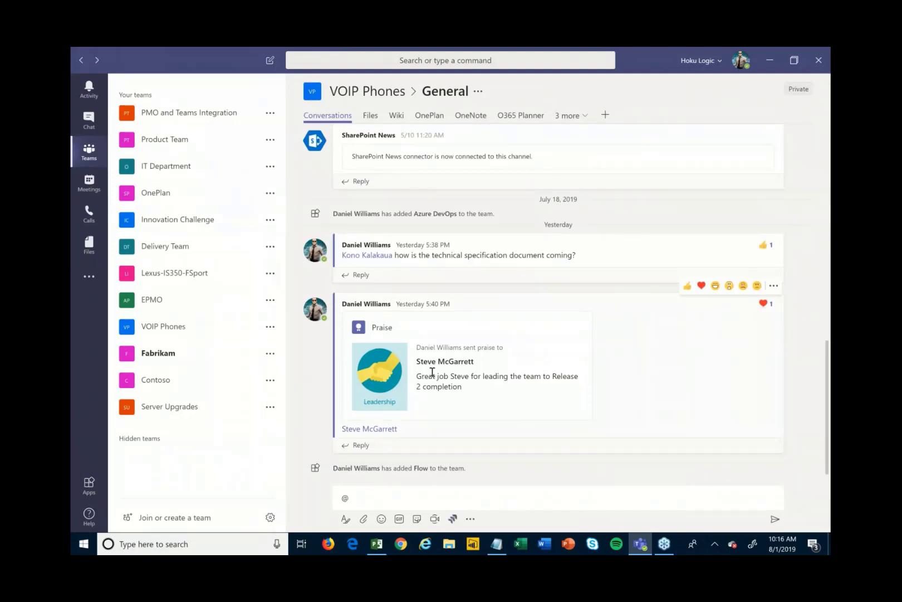
# Start a channel message with @ and look through the bot list without adding one.
pyautogui.click(397, 503)
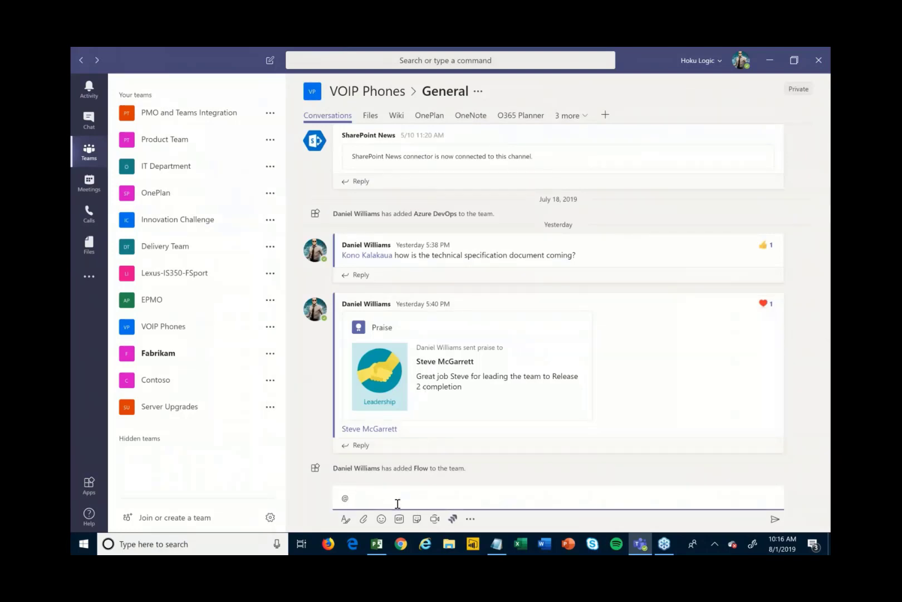
pyautogui.press('BackSpace')
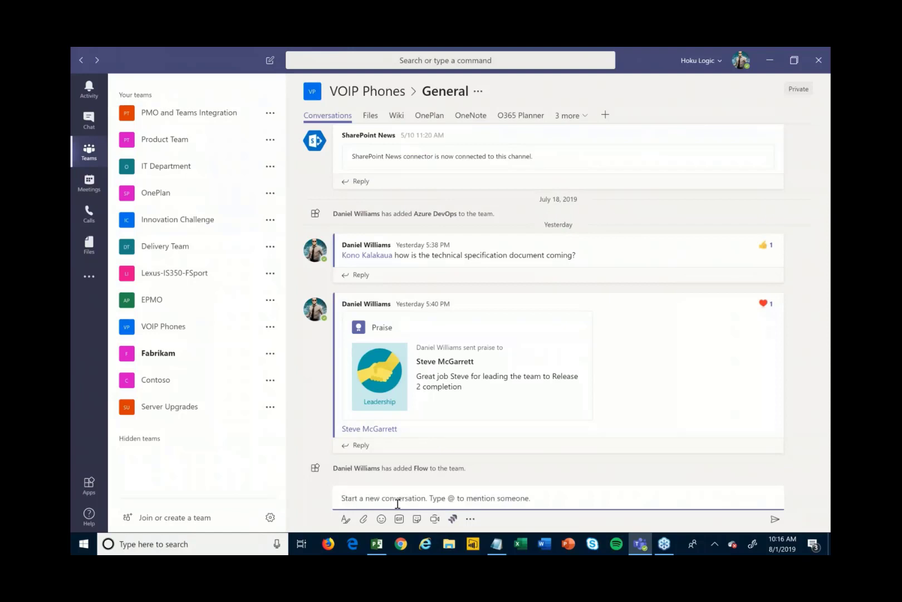
pyautogui.write('@')
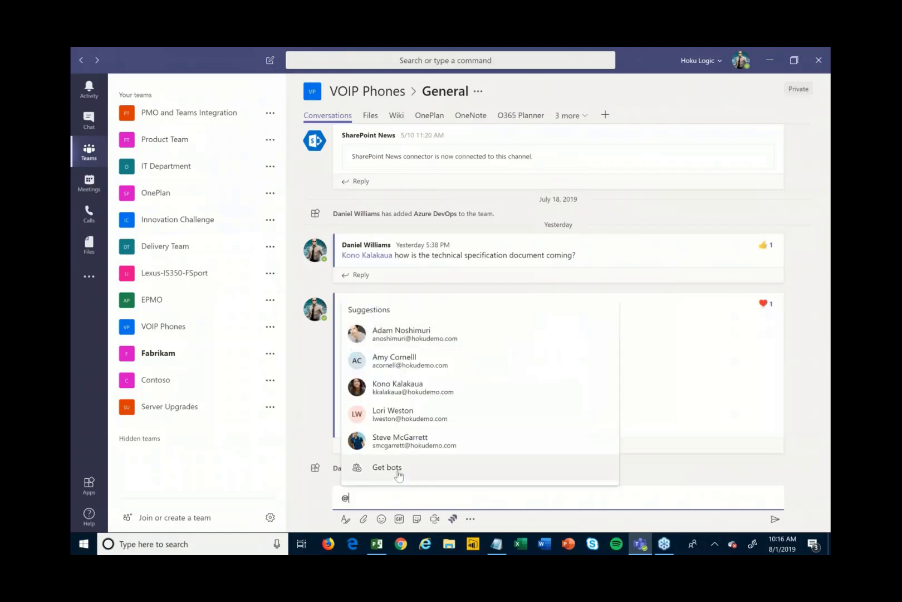
pyautogui.press('Escape')
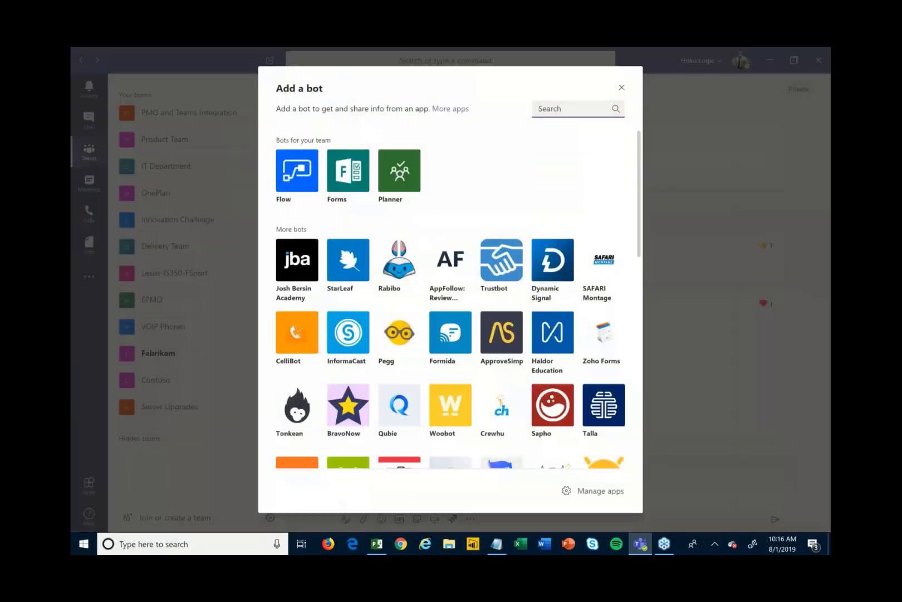
pyautogui.scroll(-4, 436, 350)
pyautogui.scroll(-6, 436, 350)
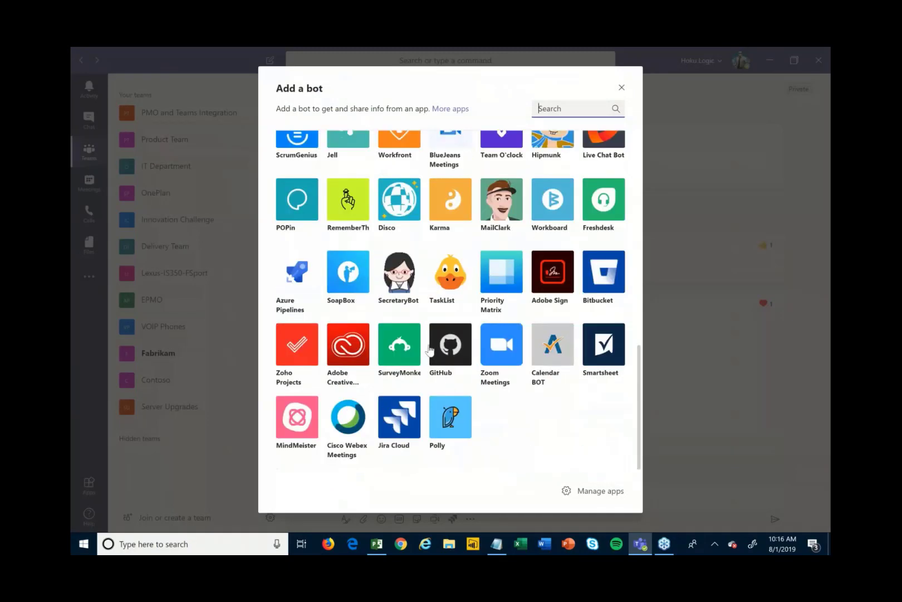
pyautogui.scroll(10, 447, 326)
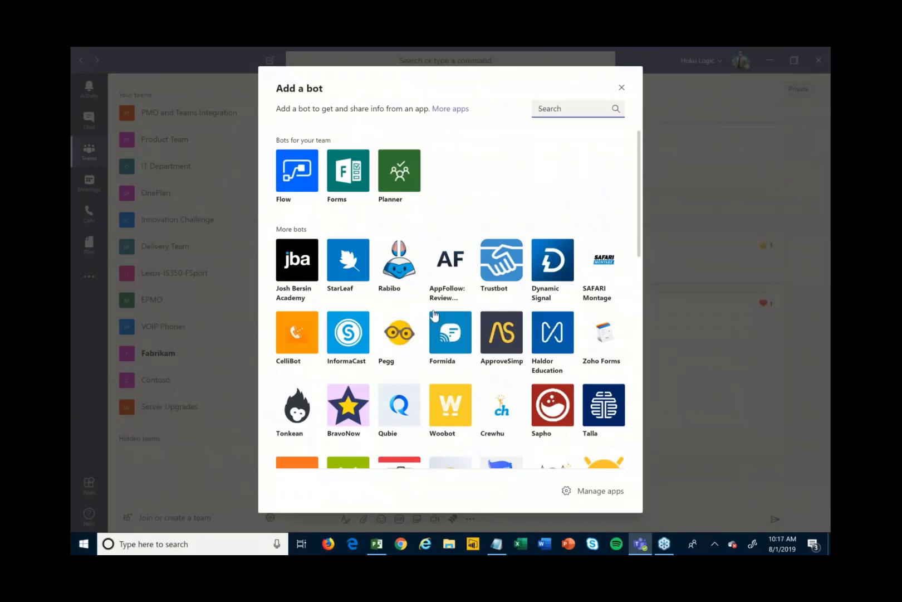
pyautogui.click(621, 88)
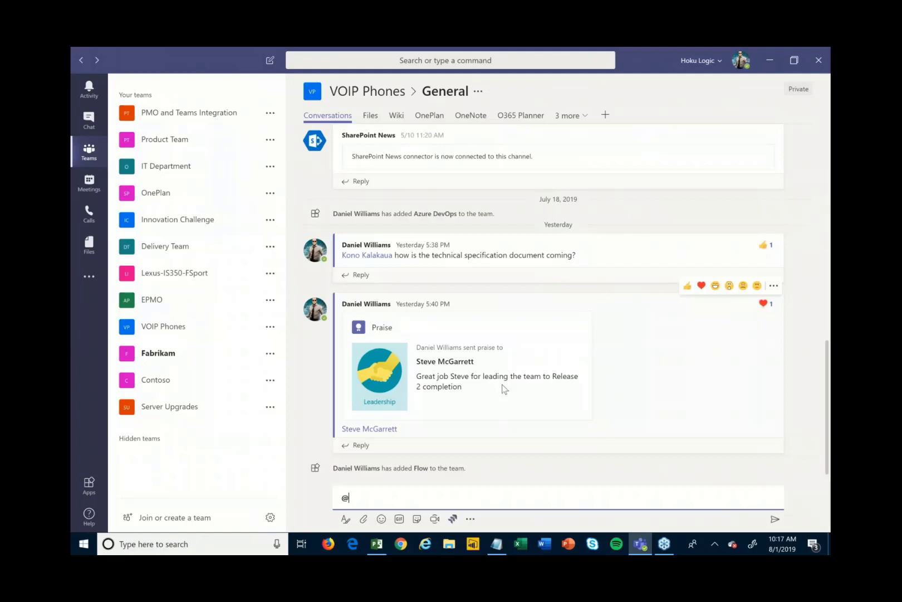
# Clear the @ from the draft, view the Pre Sales folder under Files, then open the Wiki tab.
pyautogui.press('BackSpace')
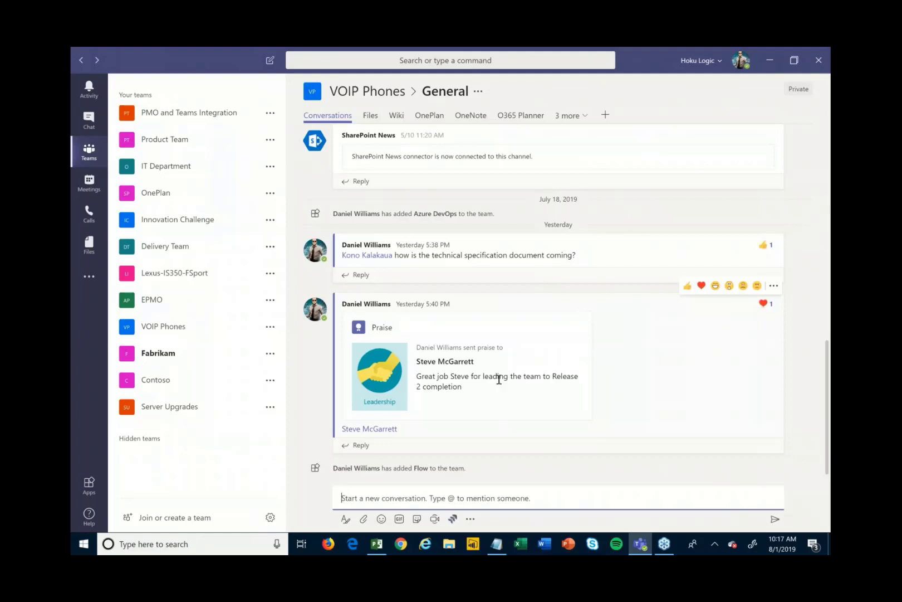
pyautogui.click(371, 115)
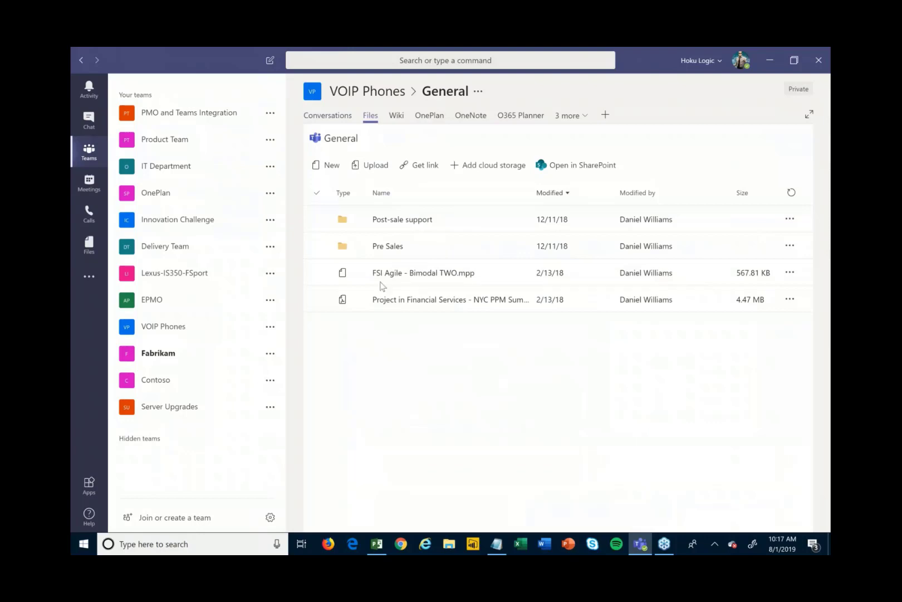
pyautogui.click(411, 247)
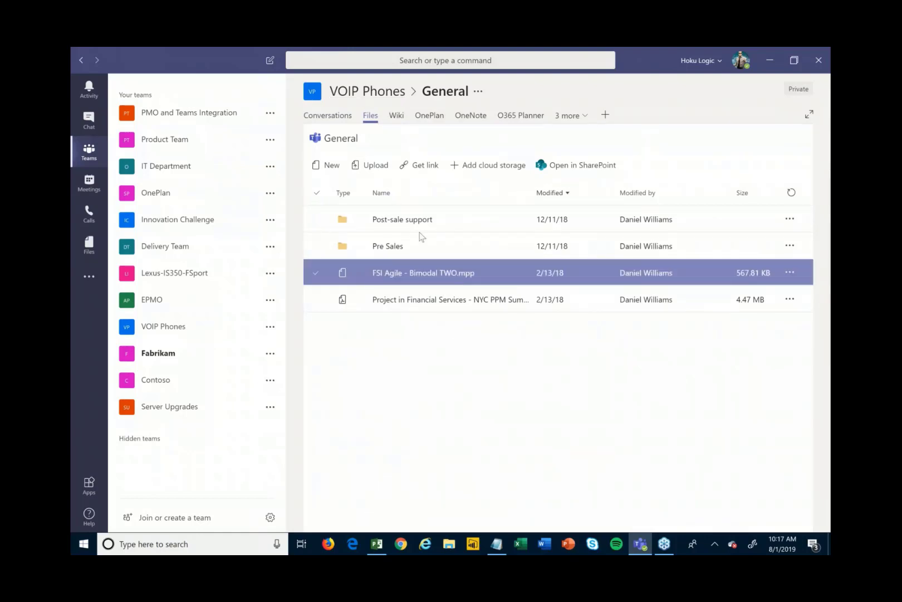
pyautogui.click(397, 115)
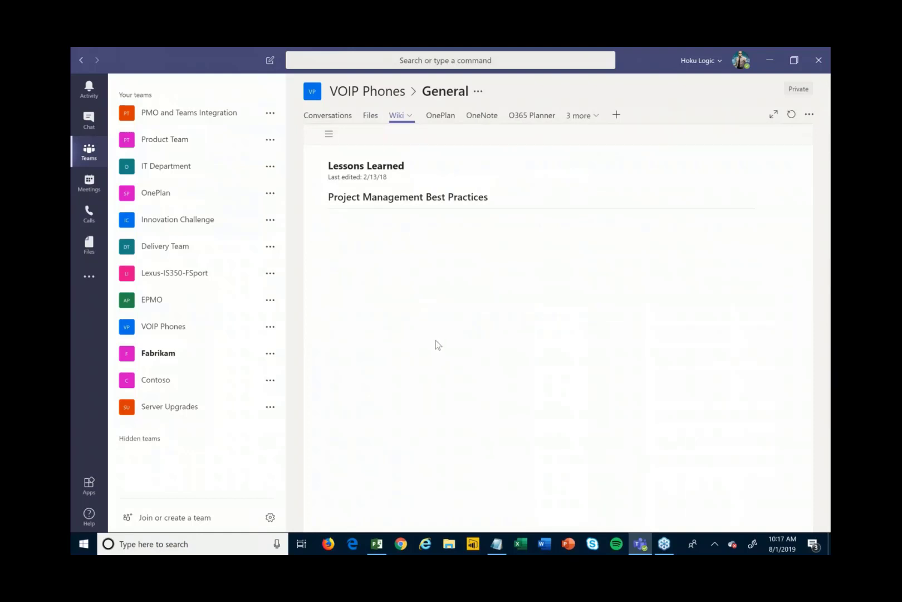
# View the channel's OneNote notebook, then switch to the O365 Planner task board.
pyautogui.click(481, 116)
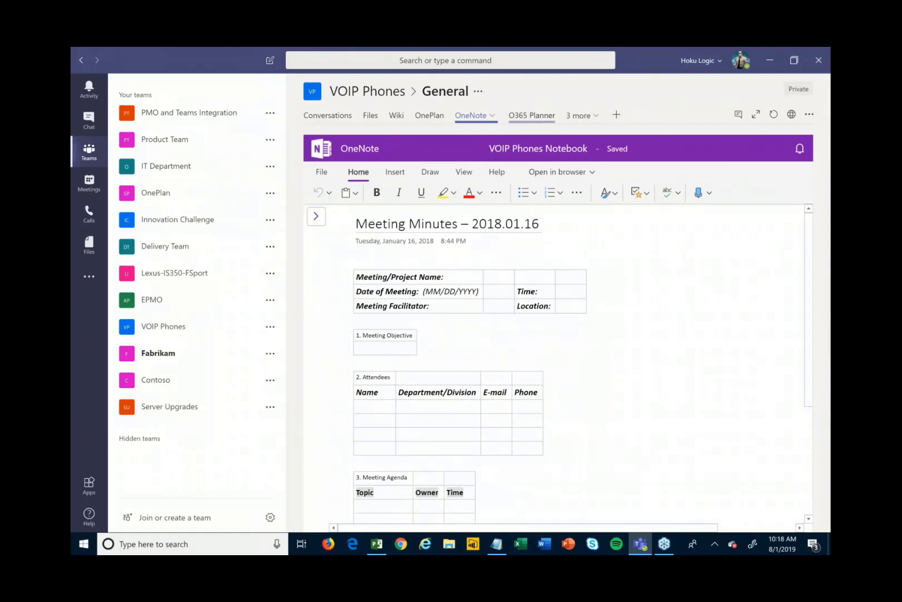
pyautogui.click(532, 115)
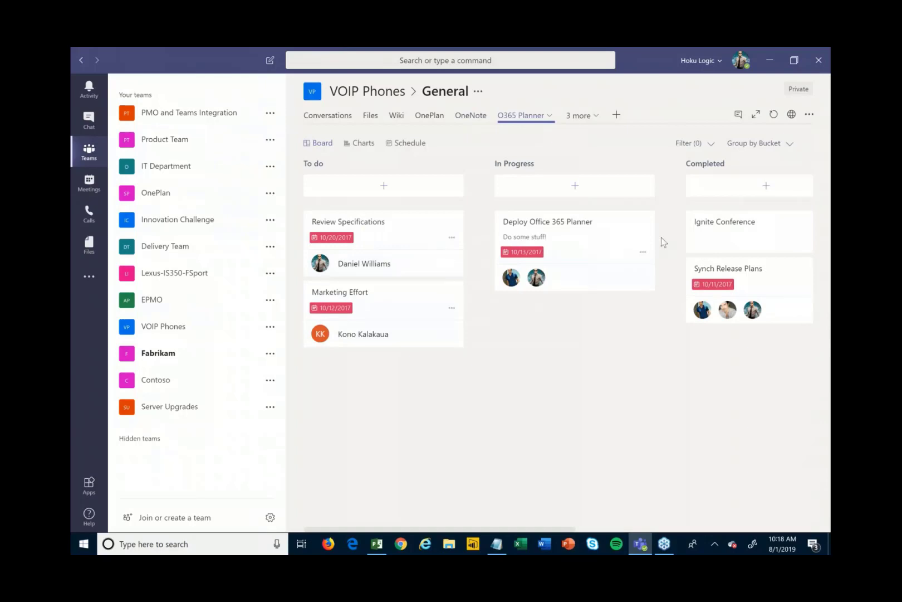
# Open the VOIP Phones plan in OnePlan full-window, then switch to Project Professional.
pyautogui.click(511, 225)
pyautogui.click(426, 118)
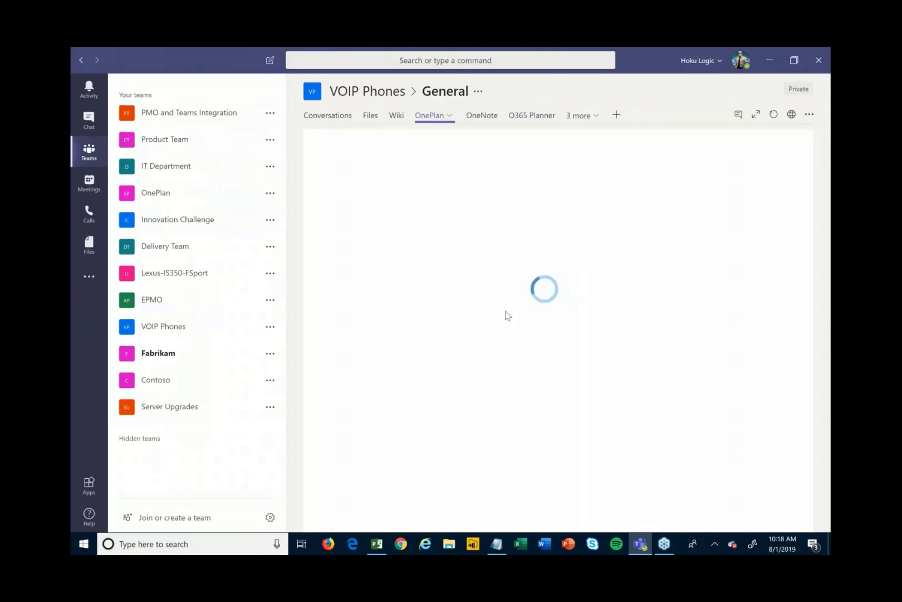
pyautogui.click(756, 115)
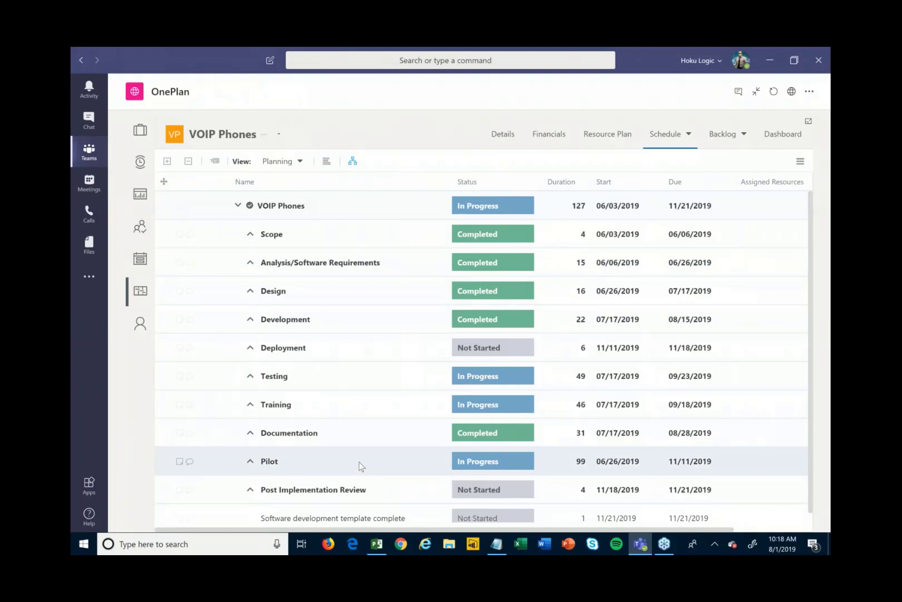
pyautogui.click(377, 544)
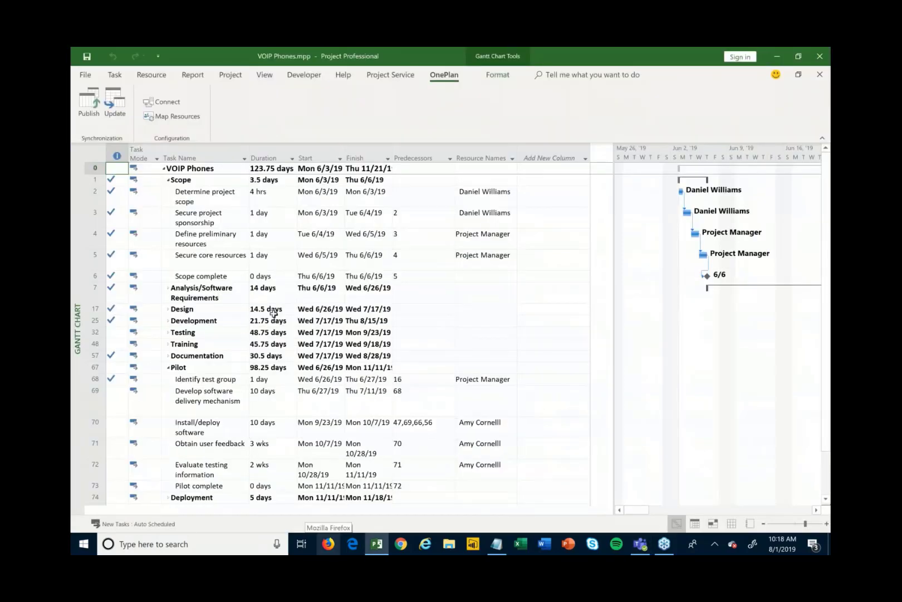
# Publish the VOIP Phones plan to OnePlan, then run Update and acknowledge there are no tasks.
pyautogui.moveTo(228, 195); pyautogui.dragTo(205, 276)
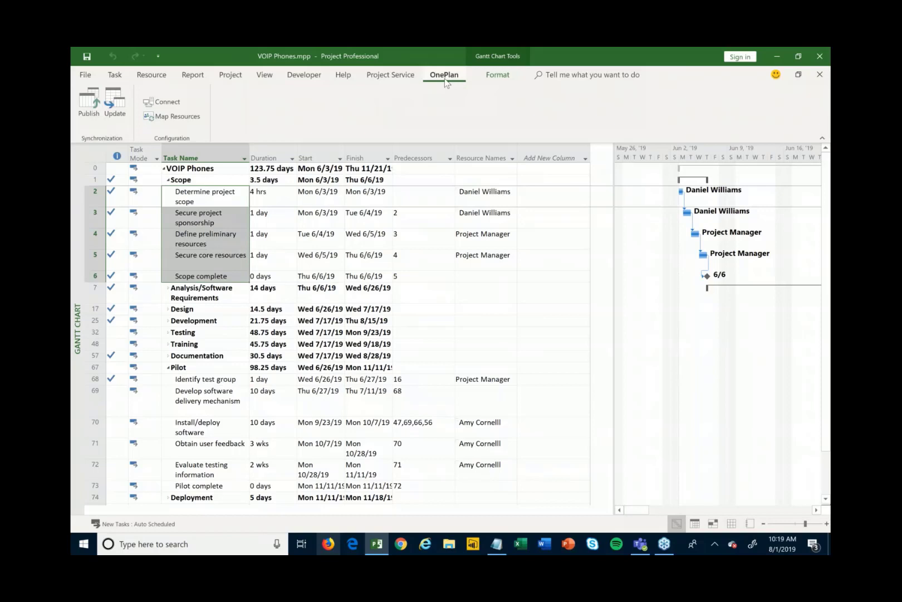
pyautogui.click(90, 115)
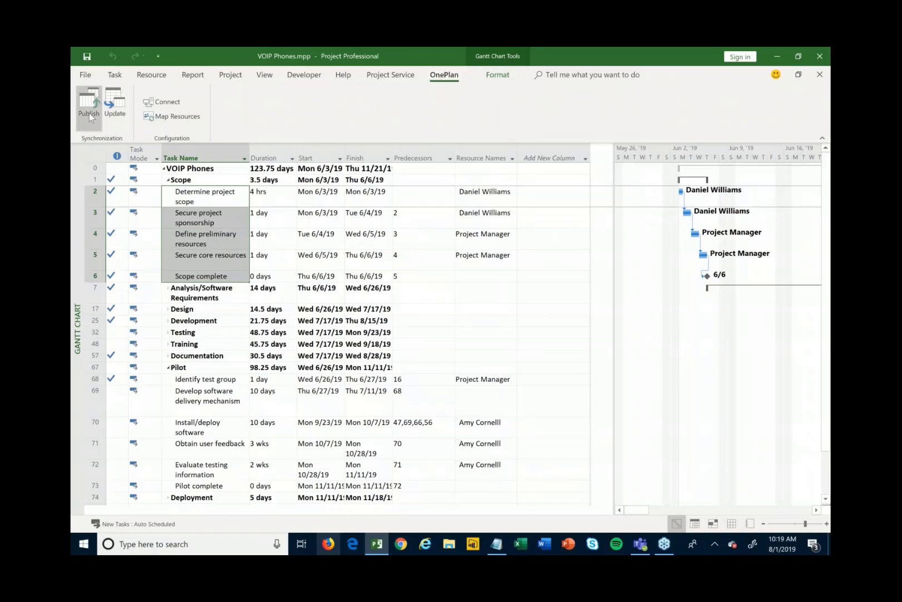
pyautogui.click(90, 116)
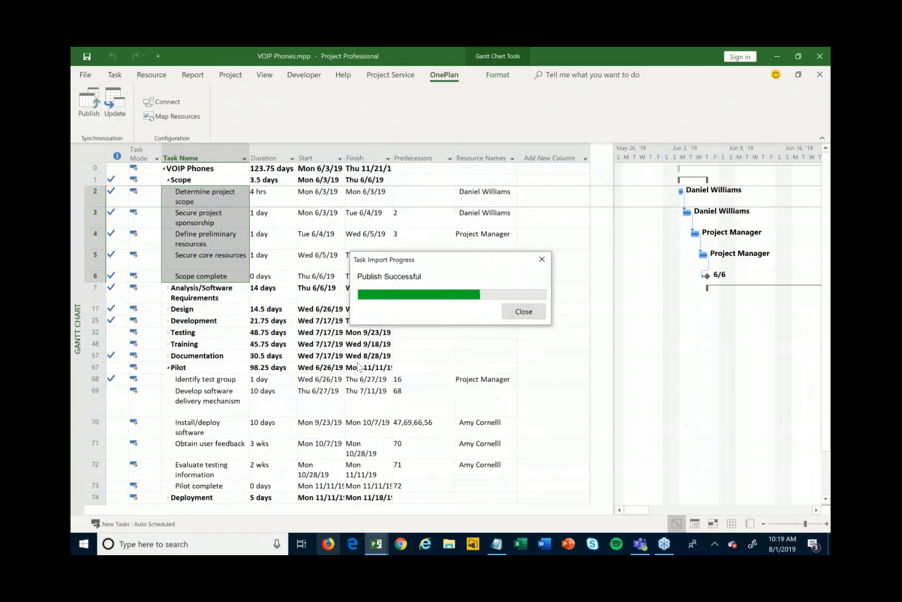
pyautogui.click(521, 311)
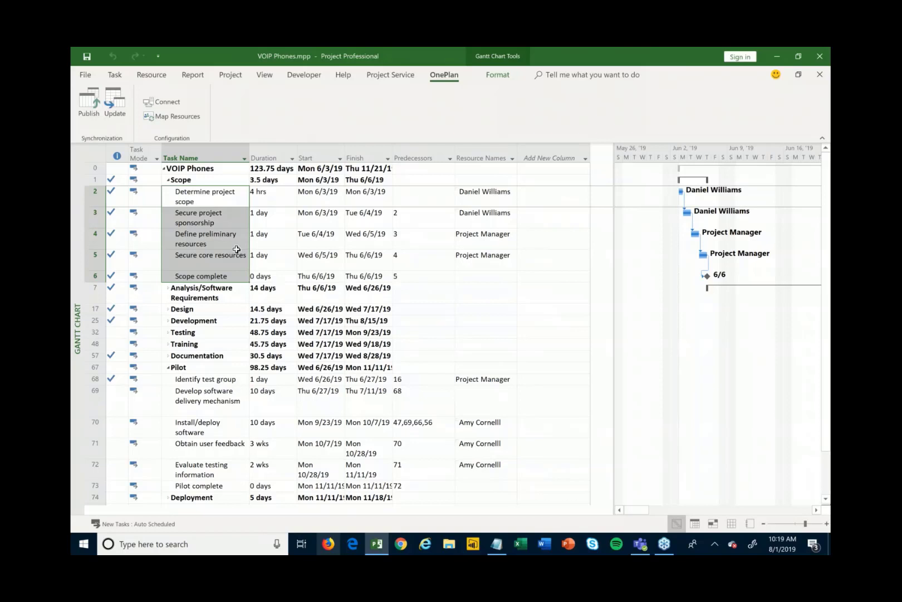
pyautogui.click(116, 111)
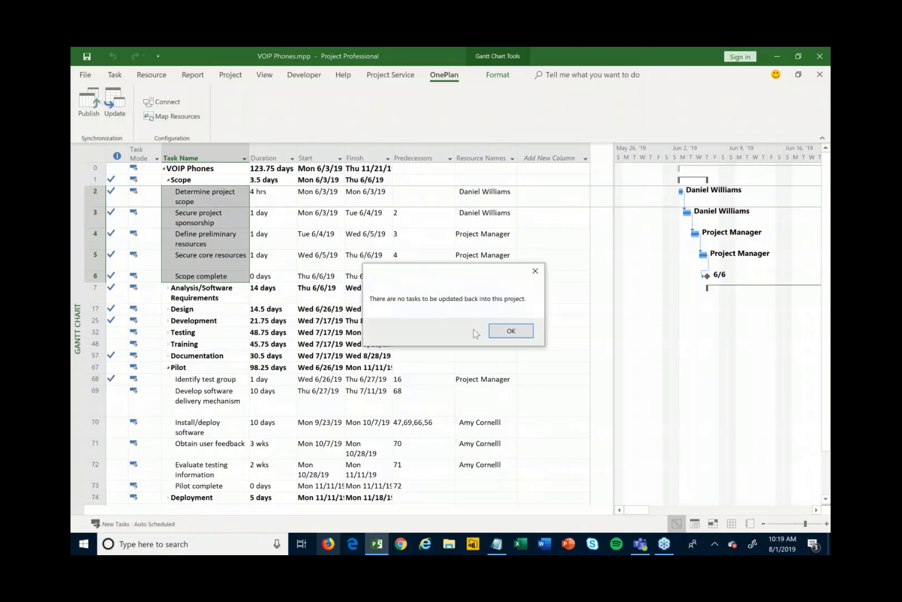
pyautogui.click(511, 331)
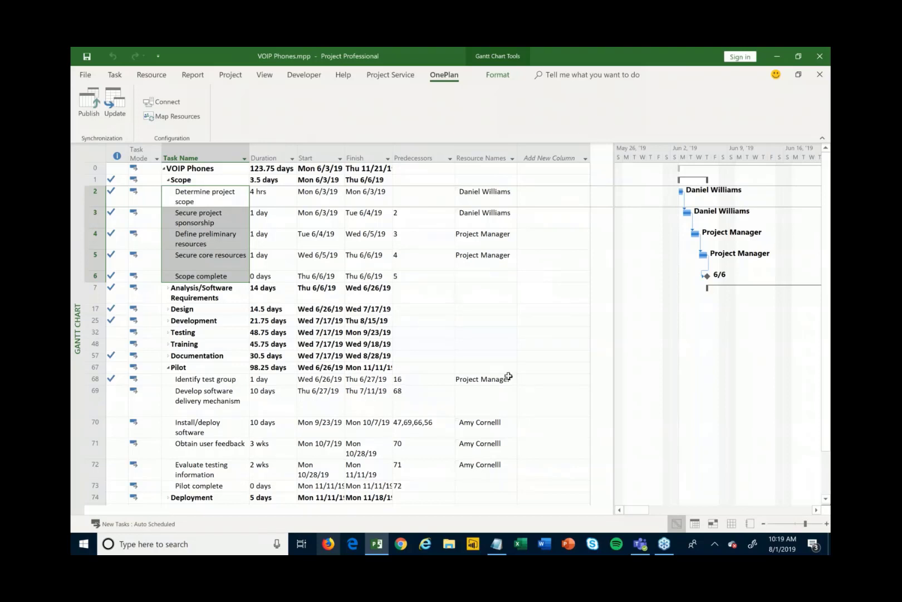
# Back in Teams, expand the Scope and Analysis/Software Requirements phases of the schedule.
pyautogui.click(777, 58)
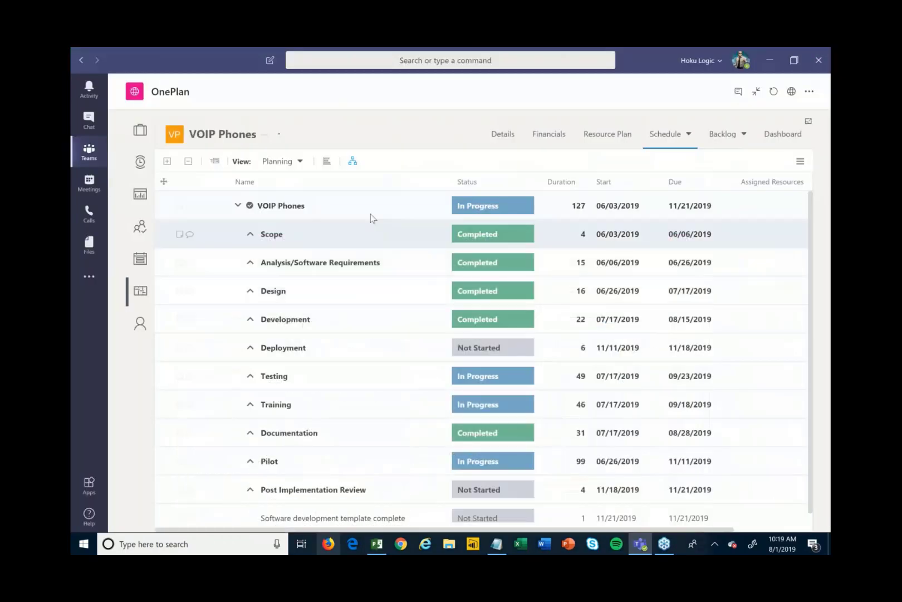
pyautogui.click(251, 235)
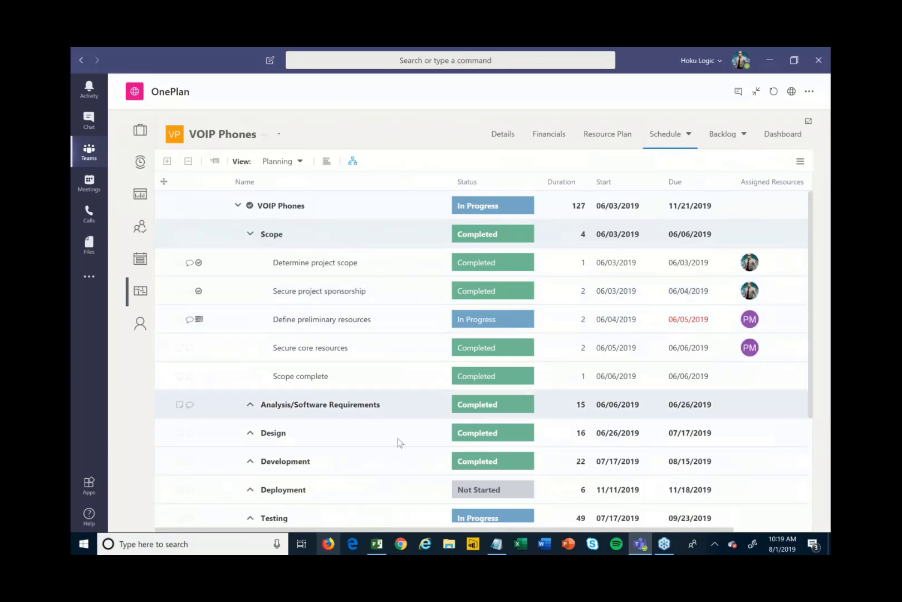
pyautogui.click(250, 404)
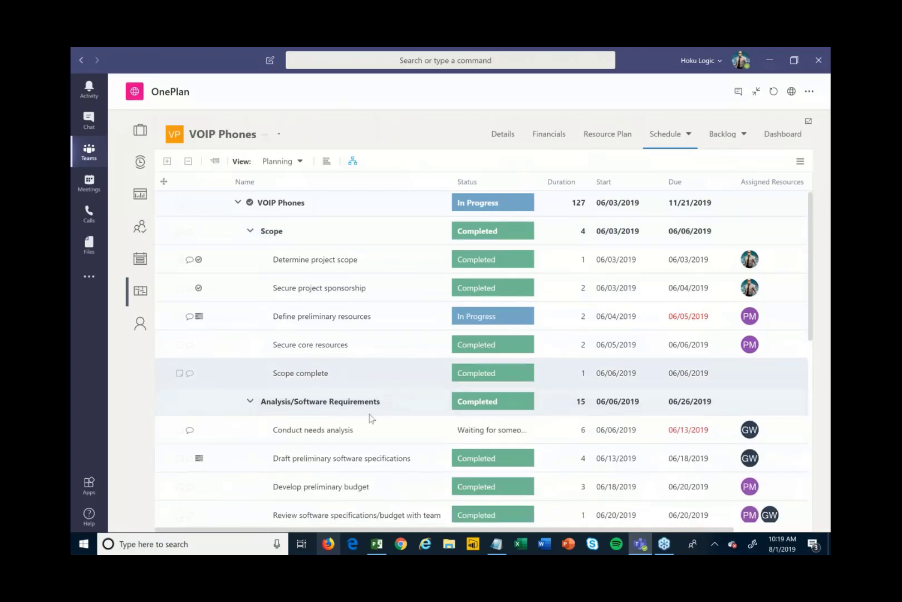
pyautogui.scroll(-3, 371, 415)
pyautogui.scroll(4, 421, 286)
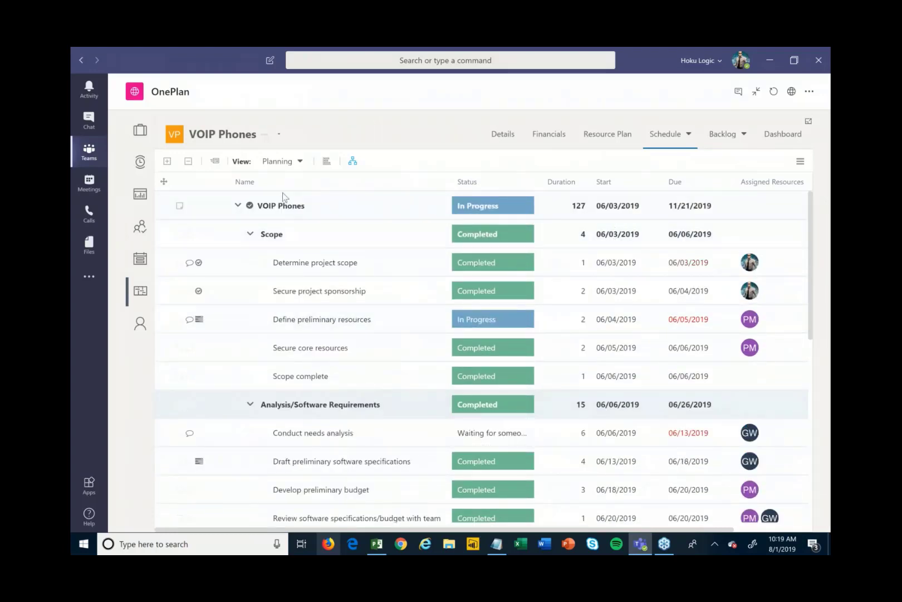
# Show the Gantt chart, widen the task grid to reveal Status, then hide the Gantt chart.
pyautogui.click(326, 161)
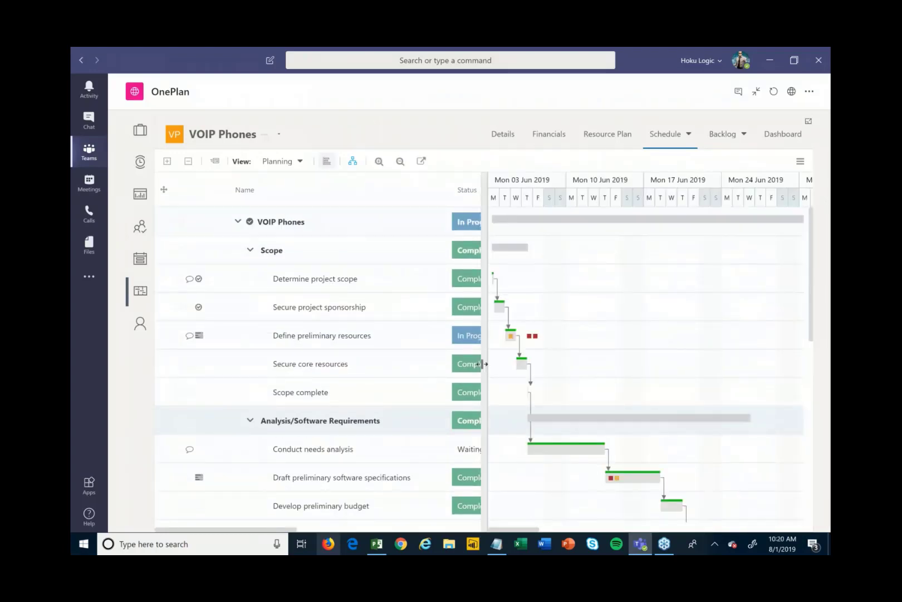
pyautogui.moveTo(482, 364); pyautogui.dragTo(552, 361)
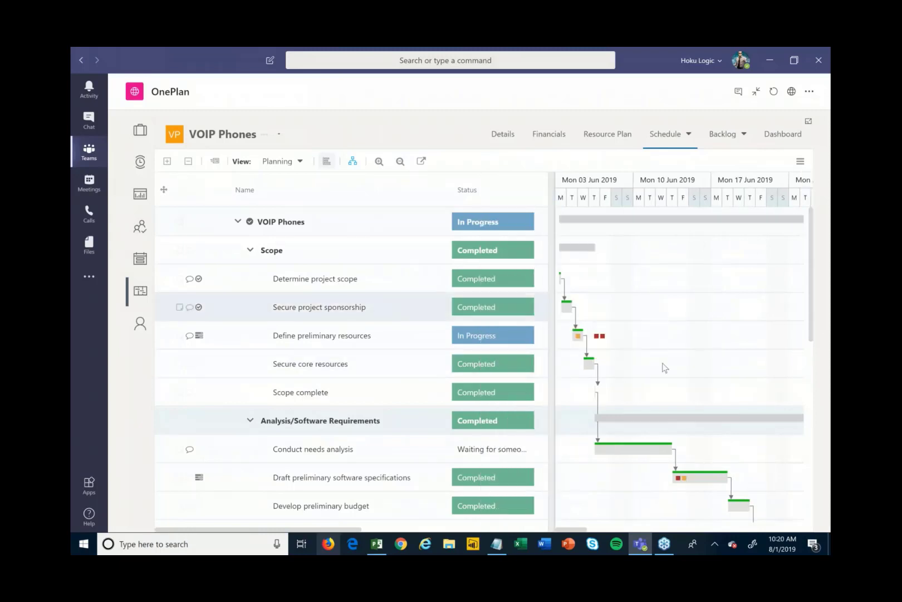
pyautogui.scroll(-4, 664, 371)
pyautogui.scroll(4, 665, 378)
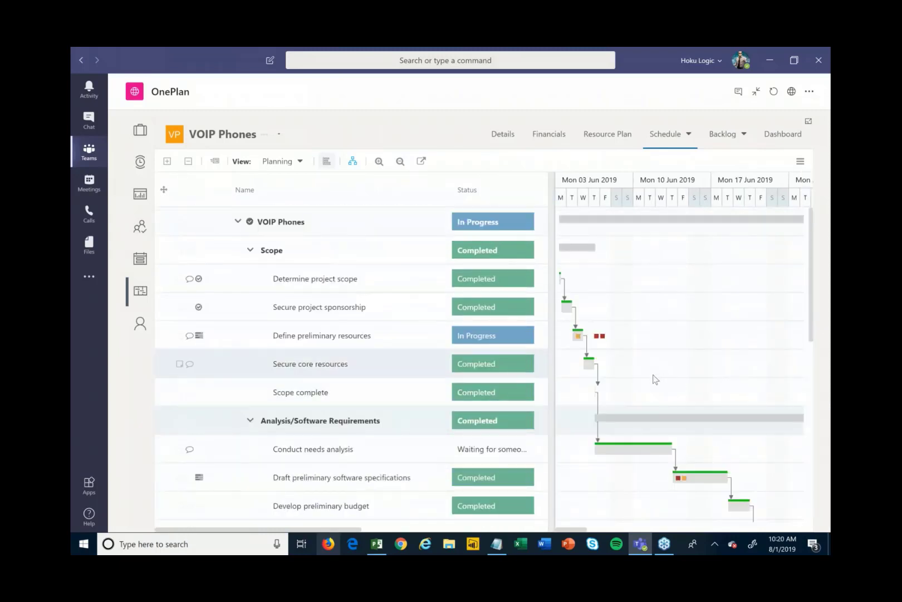
pyautogui.click(327, 161)
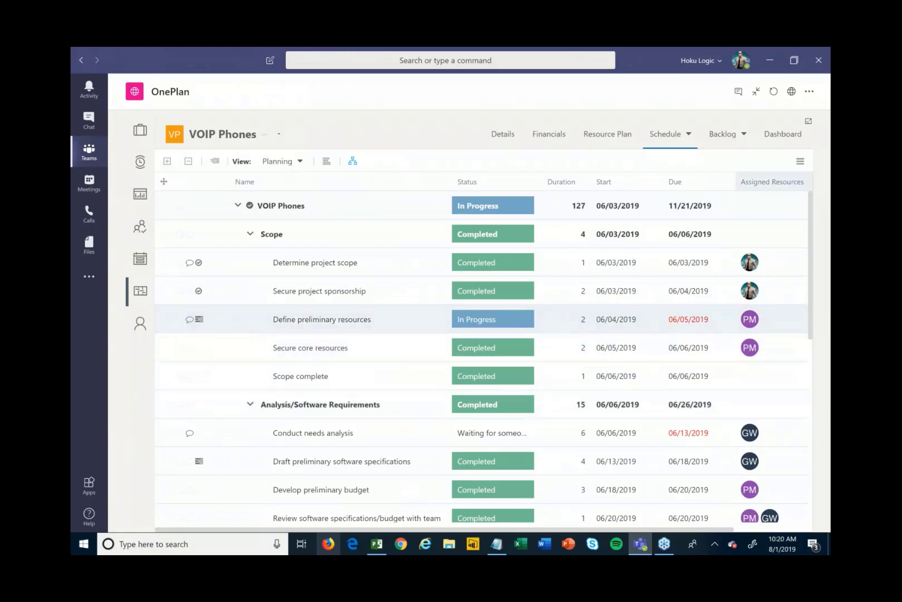
# Show Activities for Define preliminary resources and drag Submit Team for Approval toward In Progress.
pyautogui.click(800, 161)
pyautogui.click(783, 237)
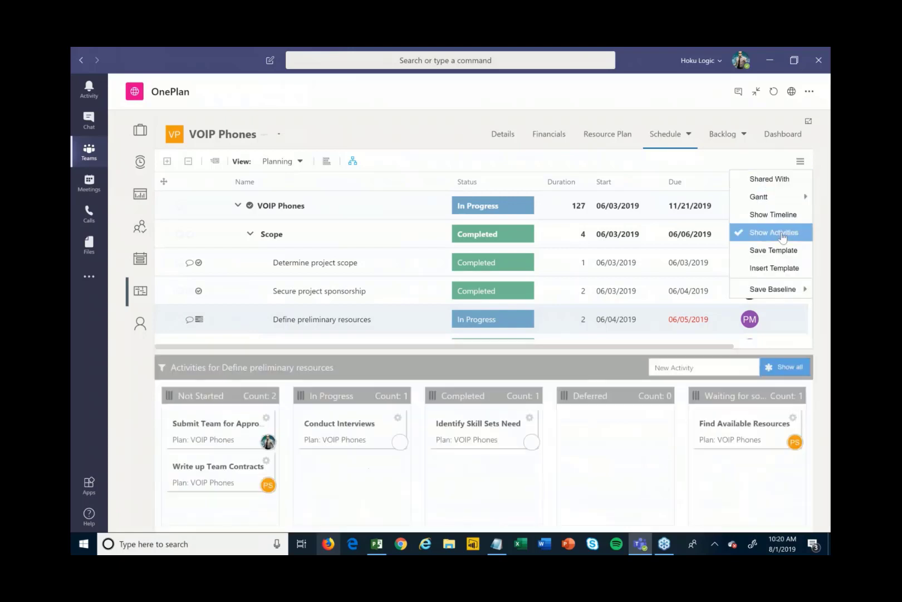
pyautogui.scroll(-1, 346, 281)
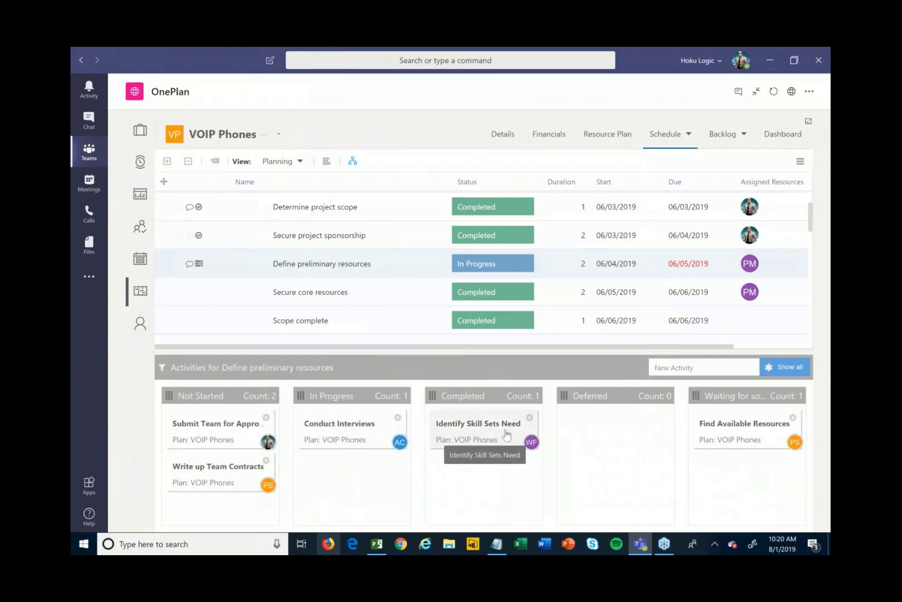
pyautogui.moveTo(265, 432); pyautogui.dragTo(196, 425)
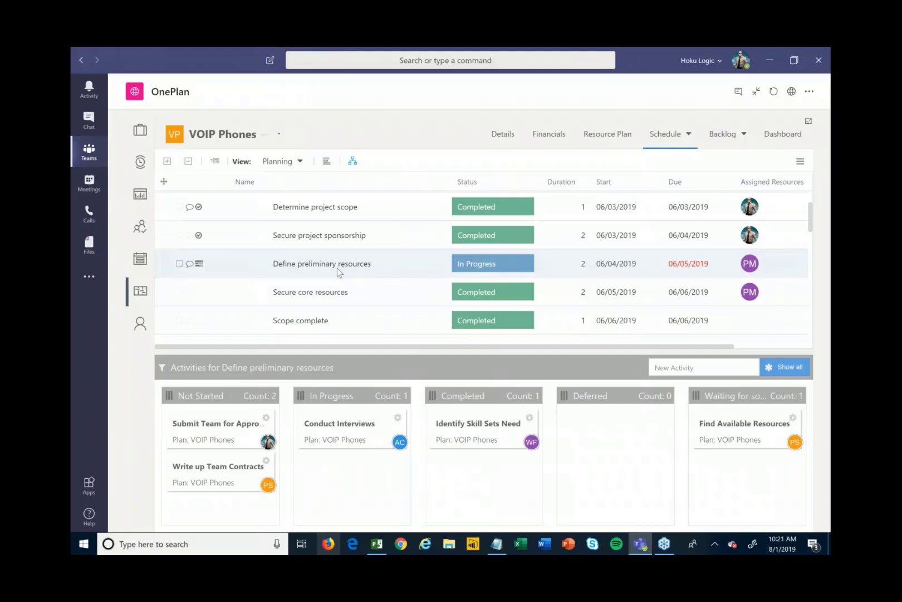
pyautogui.click(189, 266)
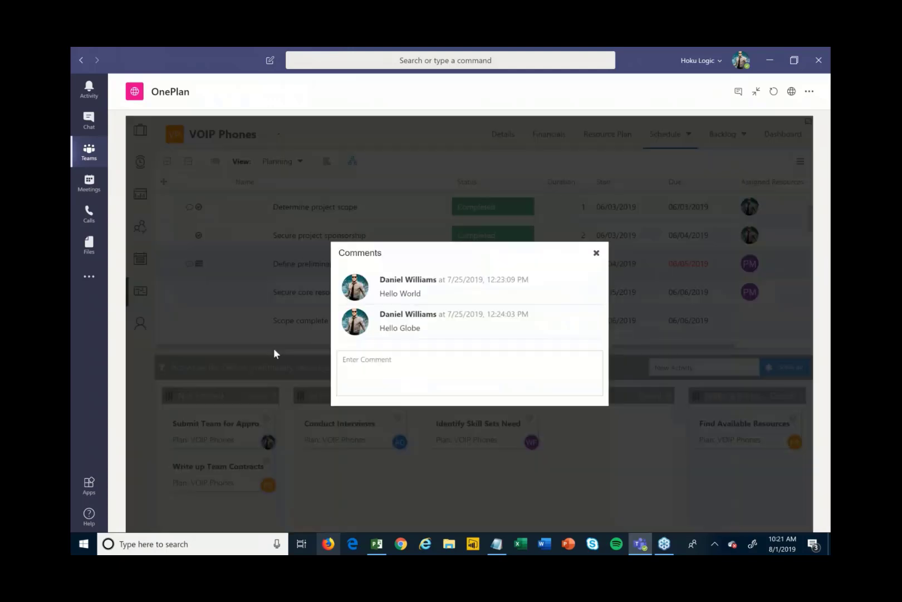
pyautogui.click(409, 370)
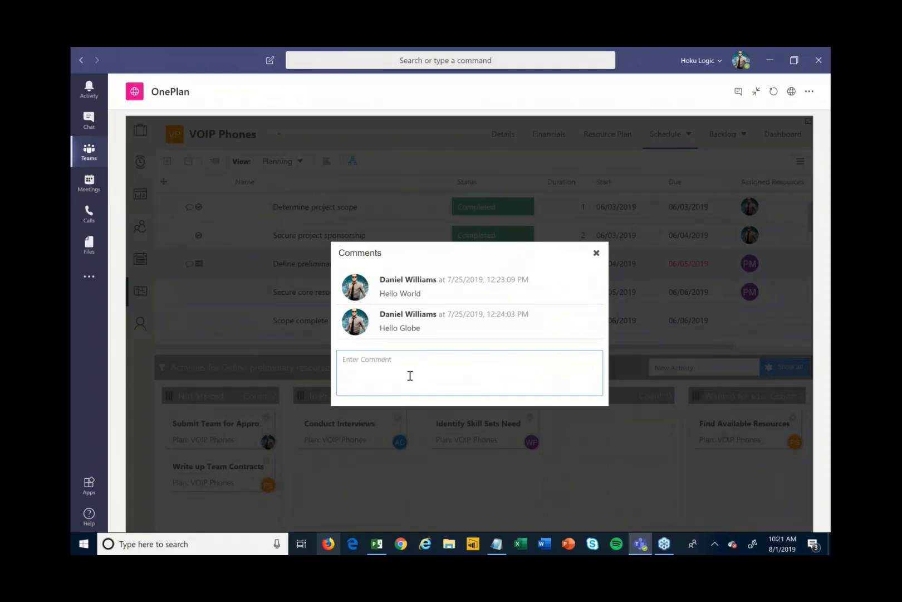
pyautogui.click(596, 253)
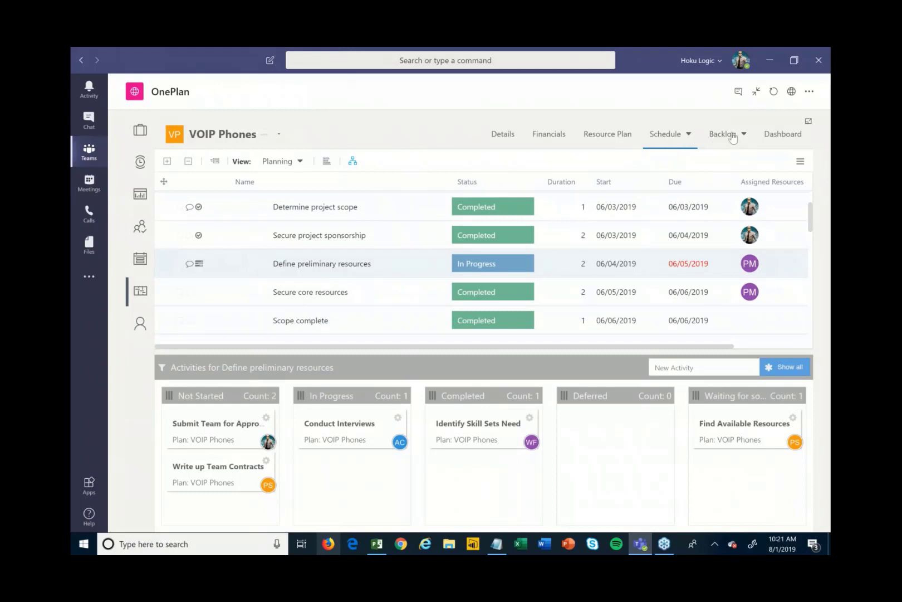
# Change the VOIP Phones schedule view to Board from the view dropdown.
pyautogui.click(662, 134)
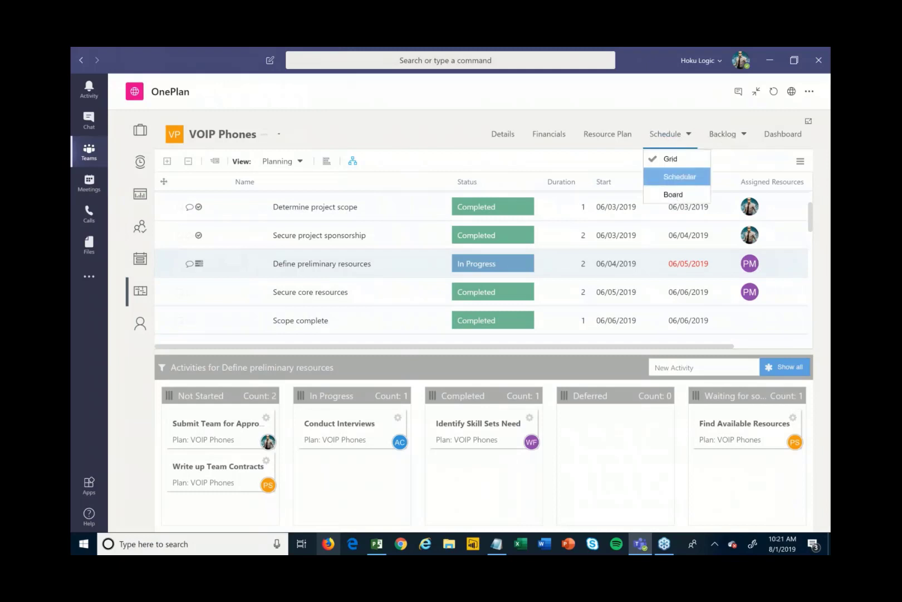
pyautogui.click(672, 195)
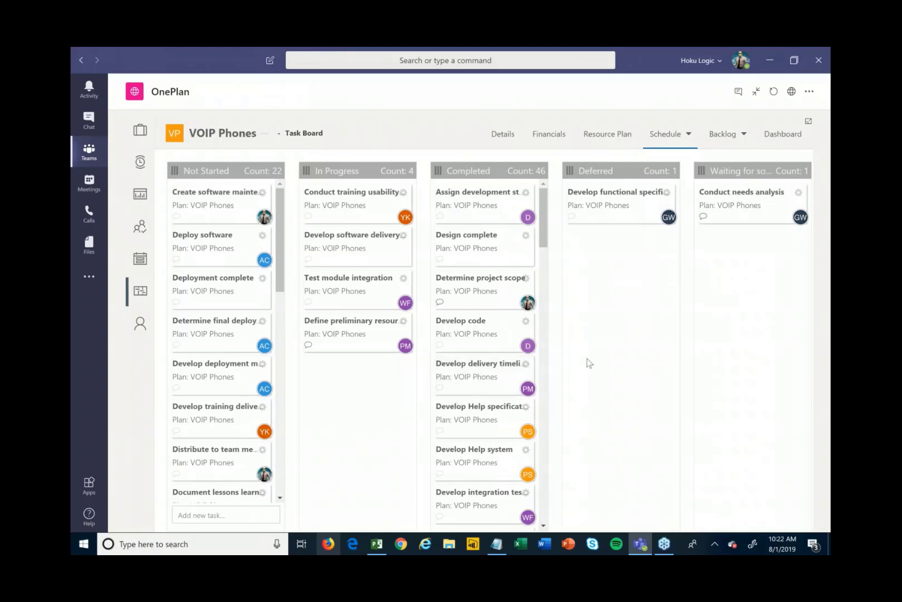
# Switch to the Scheduler view and expand the first resource's assignments.
pyautogui.moveTo(674, 144)
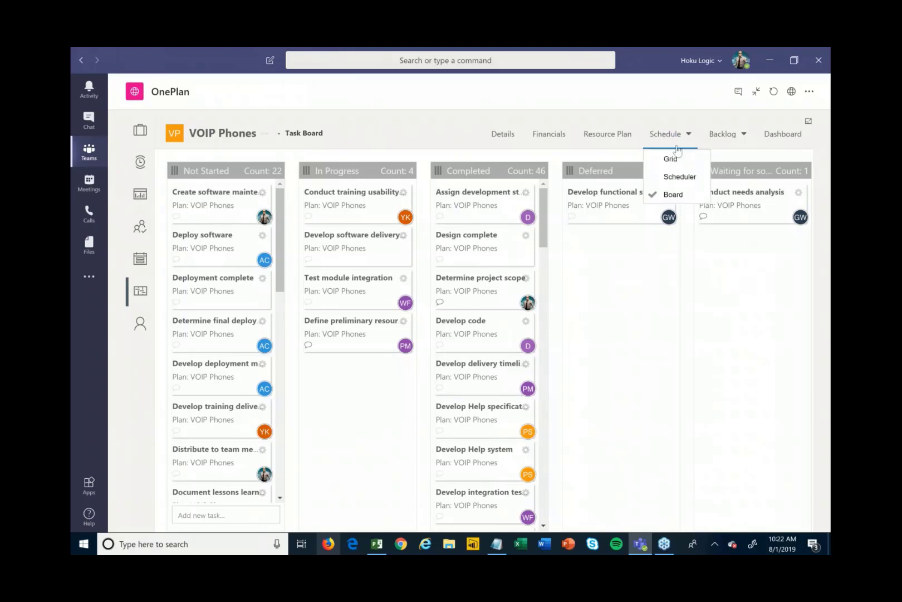
pyautogui.click(674, 176)
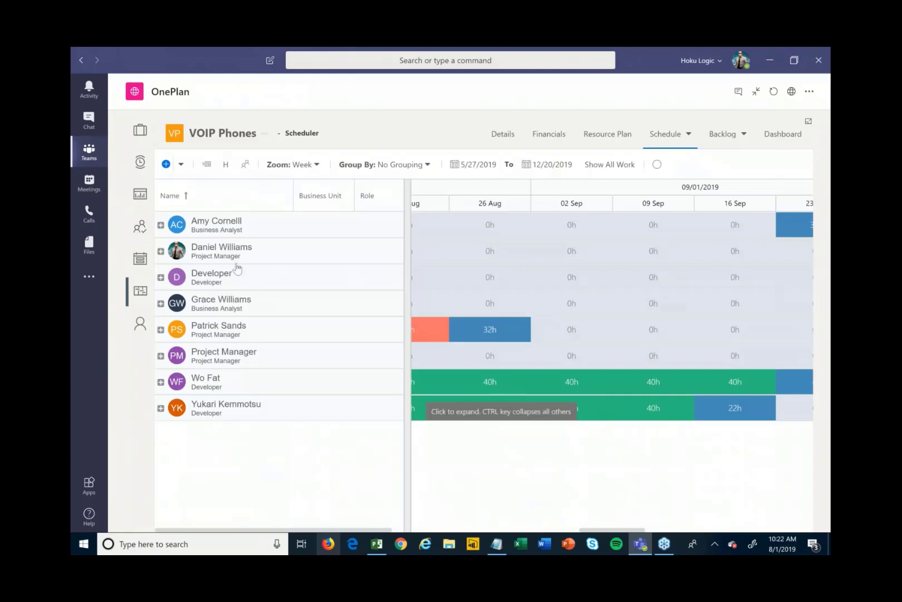
pyautogui.click(161, 225)
# Zoom the timeline to Month, include all work, and narrow the name list.
pyautogui.click(287, 164)
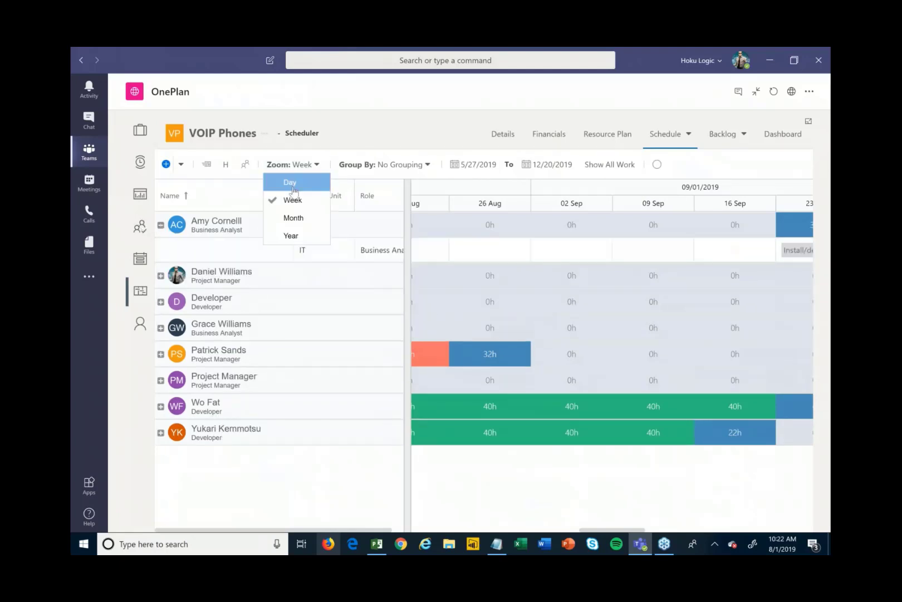
pyautogui.click(293, 218)
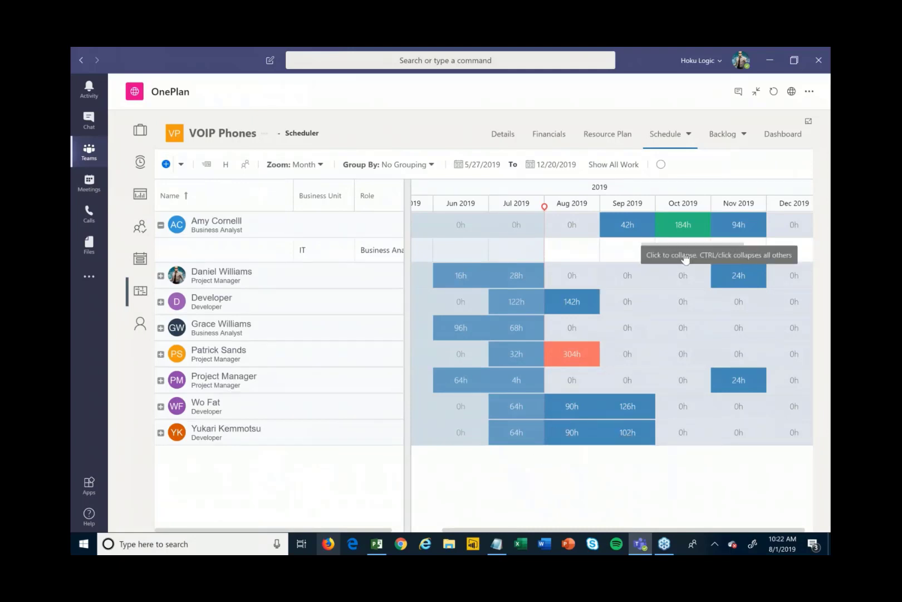
pyautogui.click(613, 164)
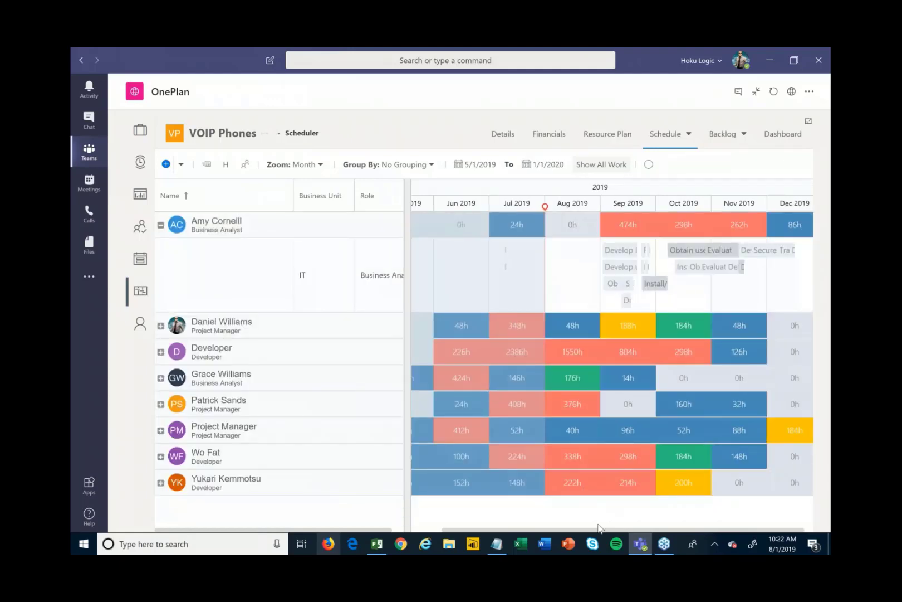
pyautogui.moveTo(405, 370); pyautogui.dragTo(290, 405)
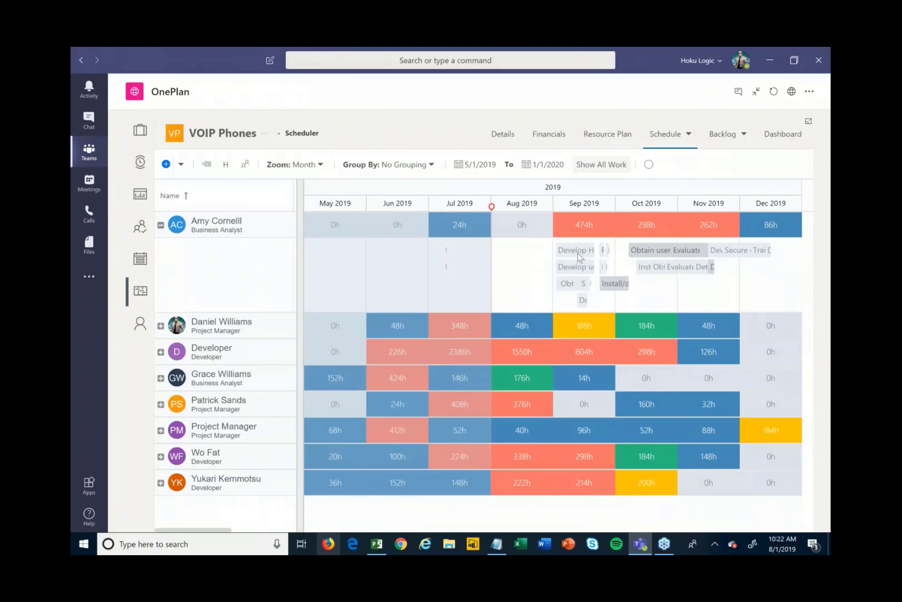
pyautogui.moveTo(569, 287)
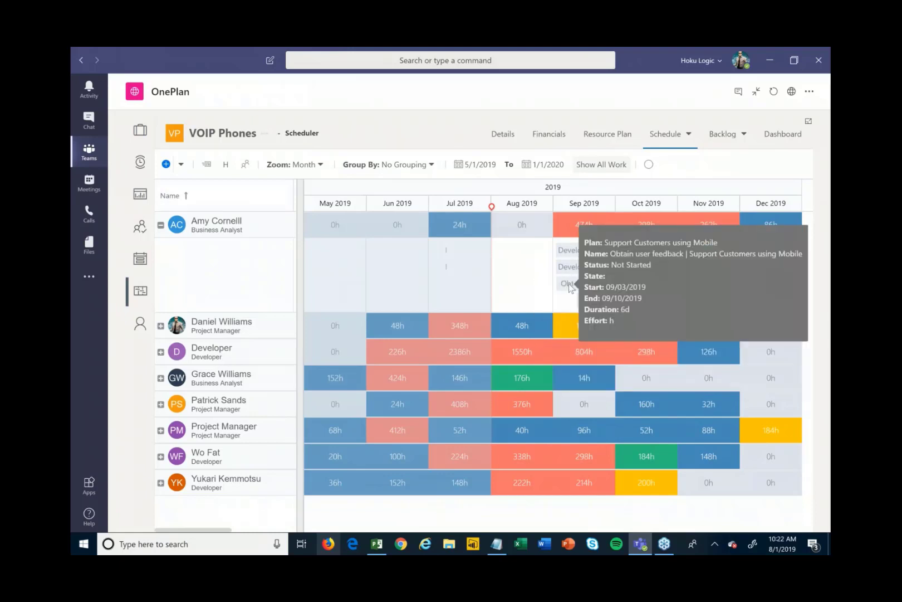
pyautogui.moveTo(574, 255)
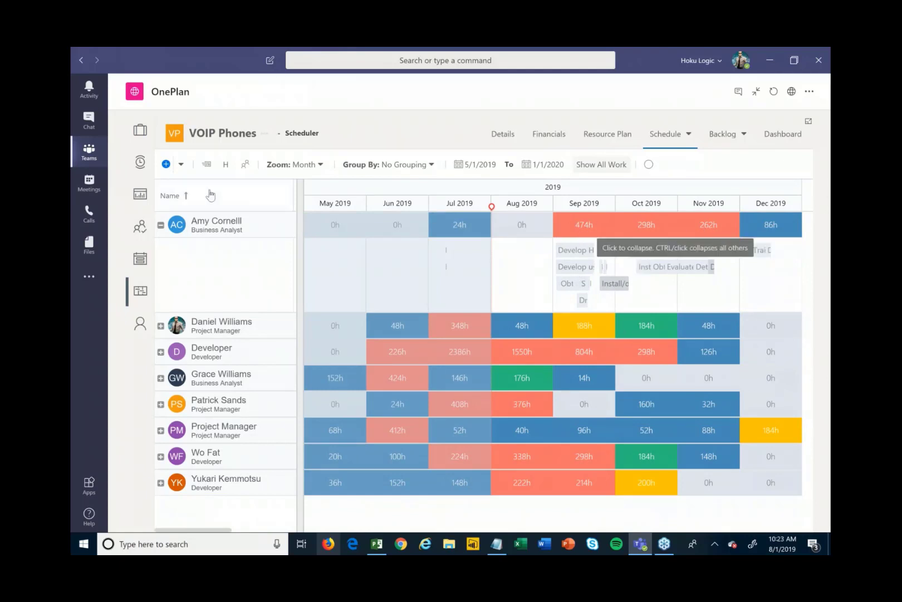
# Show allocations as %, move Obtain user feedback later, then collapse both analyst rows.
pyautogui.click(226, 164)
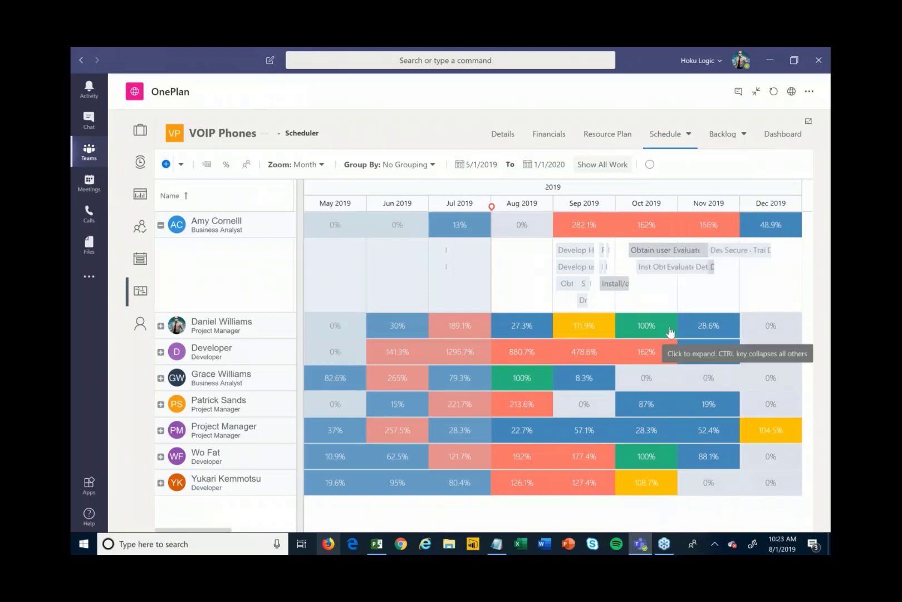
pyautogui.moveTo(658, 254)
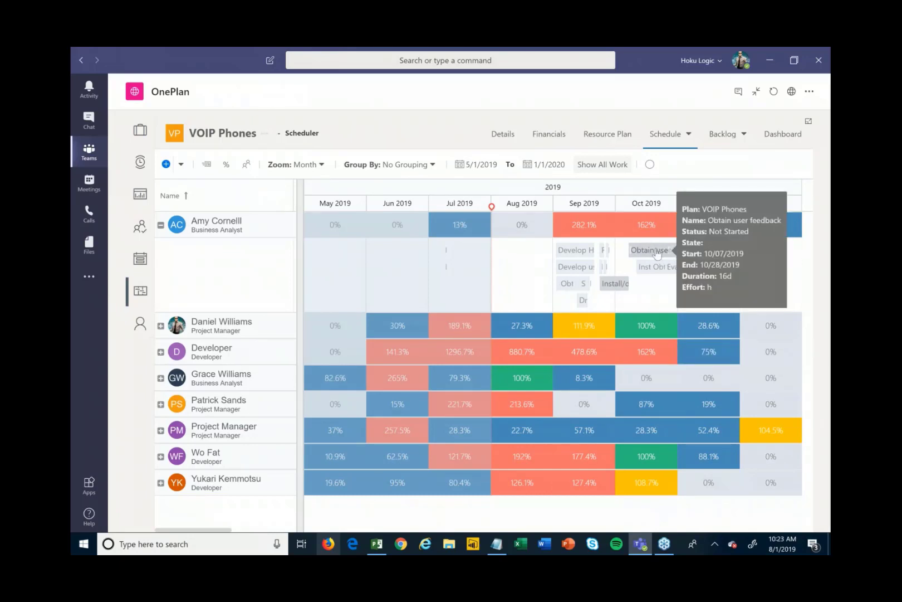
pyautogui.moveTo(658, 254); pyautogui.dragTo(660, 253)
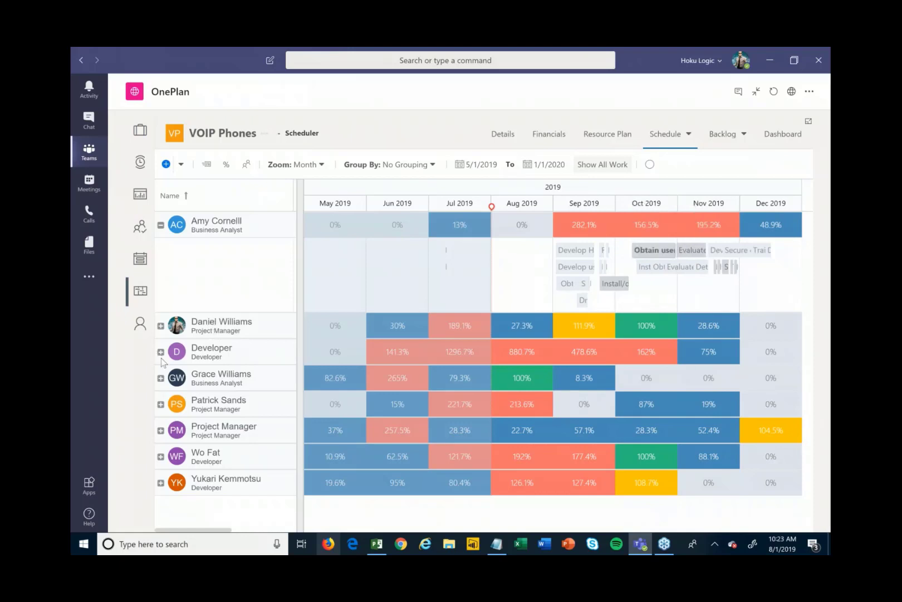
pyautogui.click(160, 378)
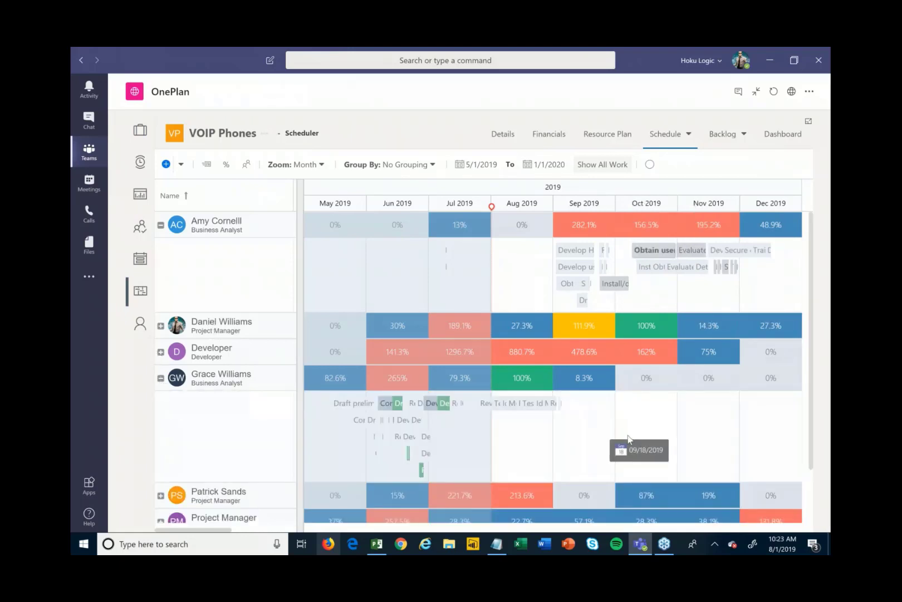
pyautogui.moveTo(647, 259)
pyautogui.mouseDown()
pyautogui.moveTo(642, 434)
pyautogui.moveTo(659, 265)
pyautogui.mouseUp()
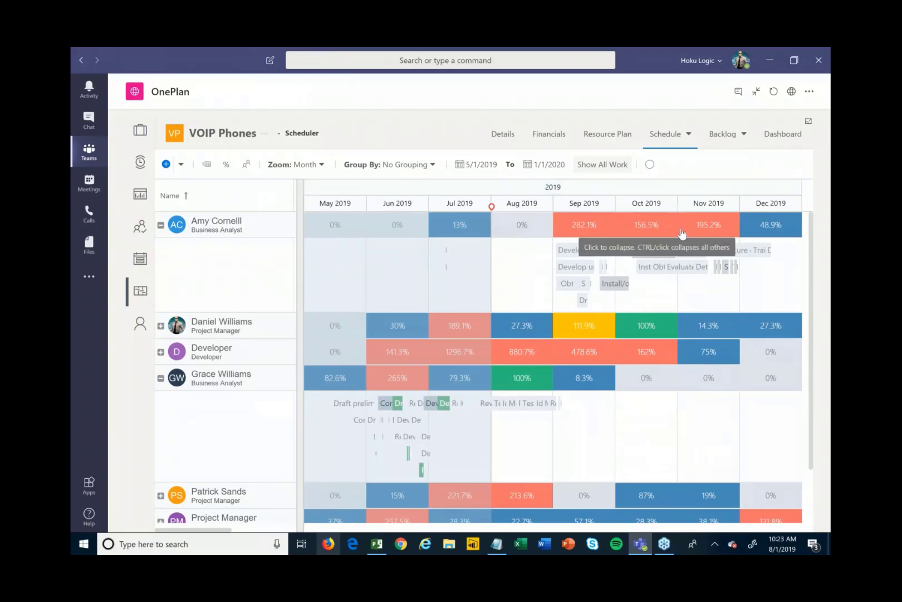
pyautogui.click(162, 226)
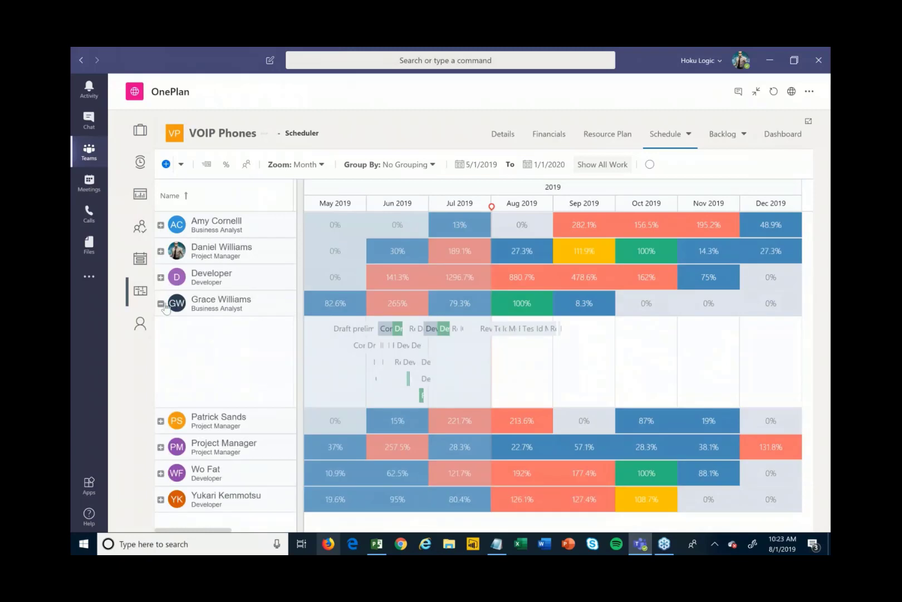
pyautogui.click(162, 304)
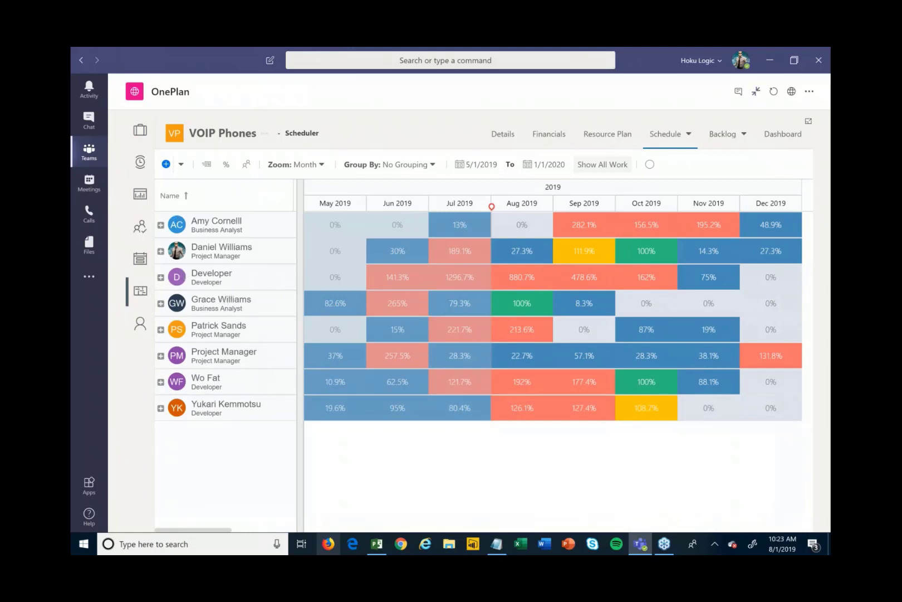
# Exit OnePlan full screen and open the Status Reports tab from the '3 more' menu.
pyautogui.click(756, 92)
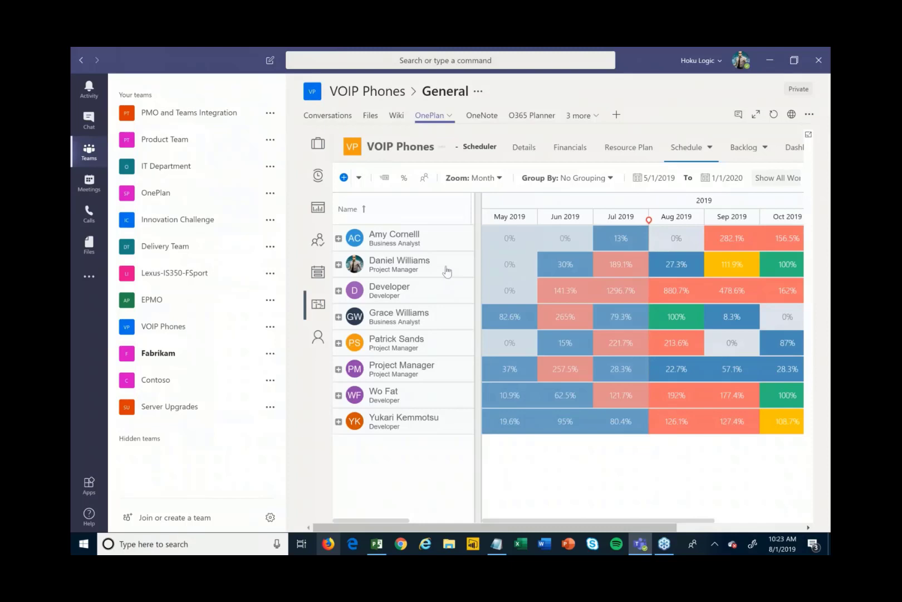
pyautogui.click(581, 119)
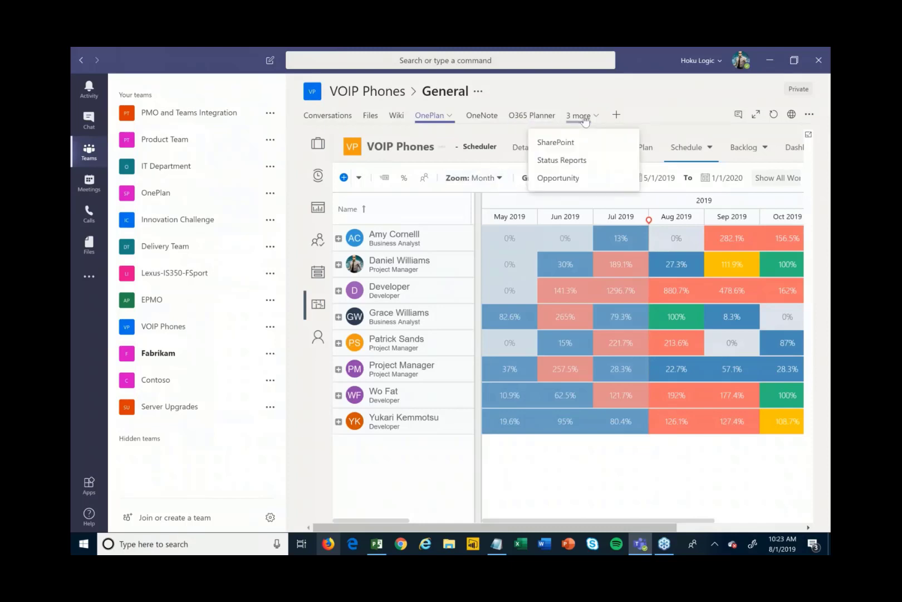
pyautogui.click(578, 164)
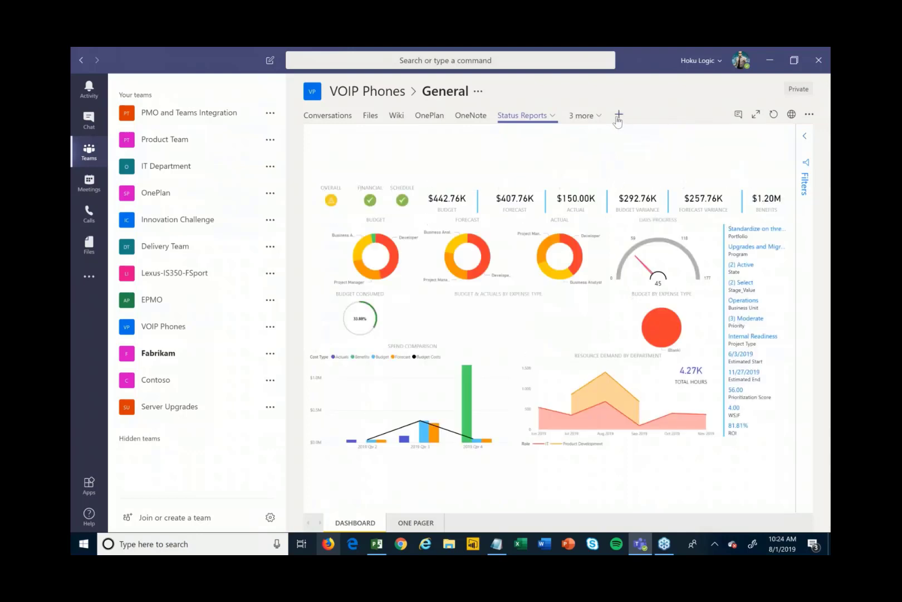
pyautogui.click(617, 118)
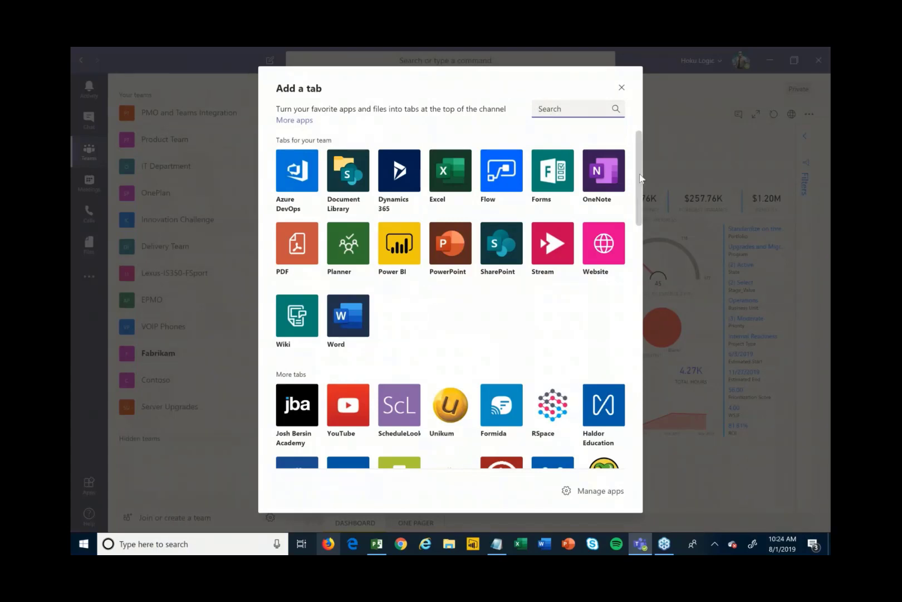
pyautogui.moveTo(641, 177); pyautogui.dragTo(631, 445)
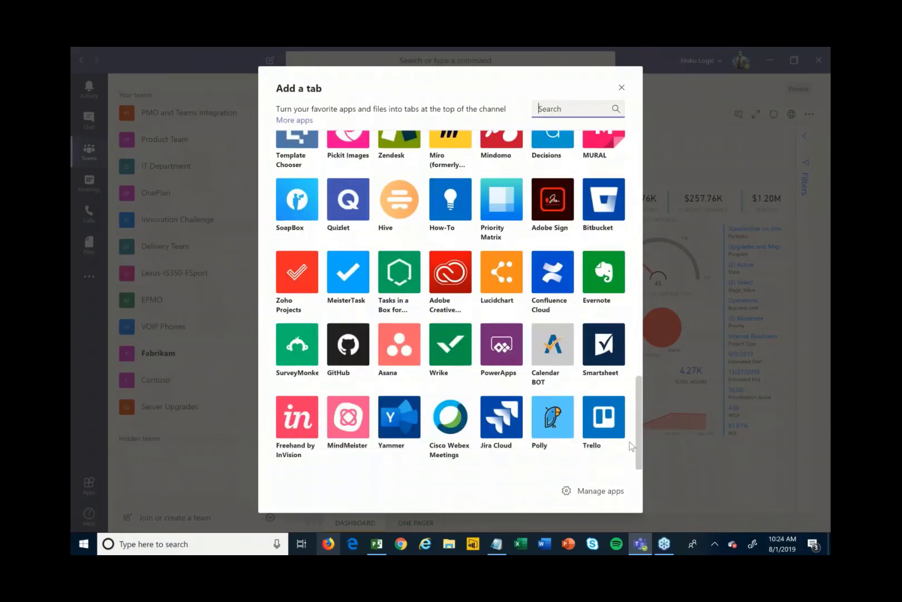
pyautogui.scroll(10, 620, 245)
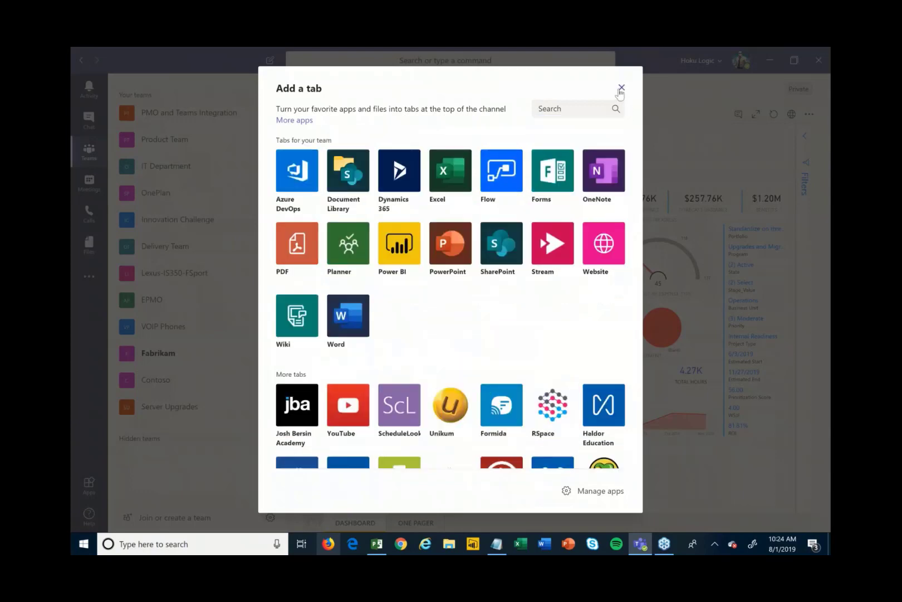
pyautogui.click(621, 89)
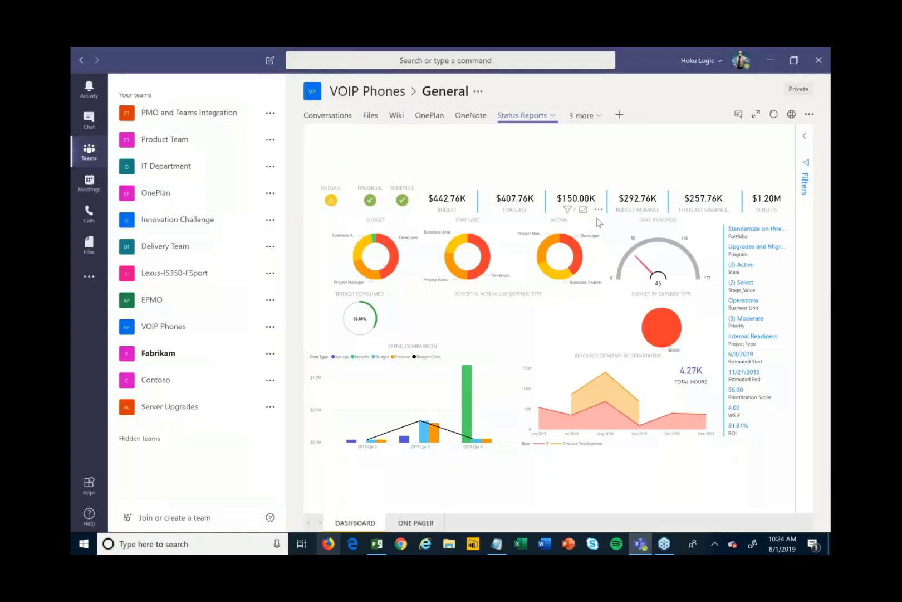
# Show the Status Reports full-screen on the VOIP Phones Project One Pager page.
pyautogui.click(756, 114)
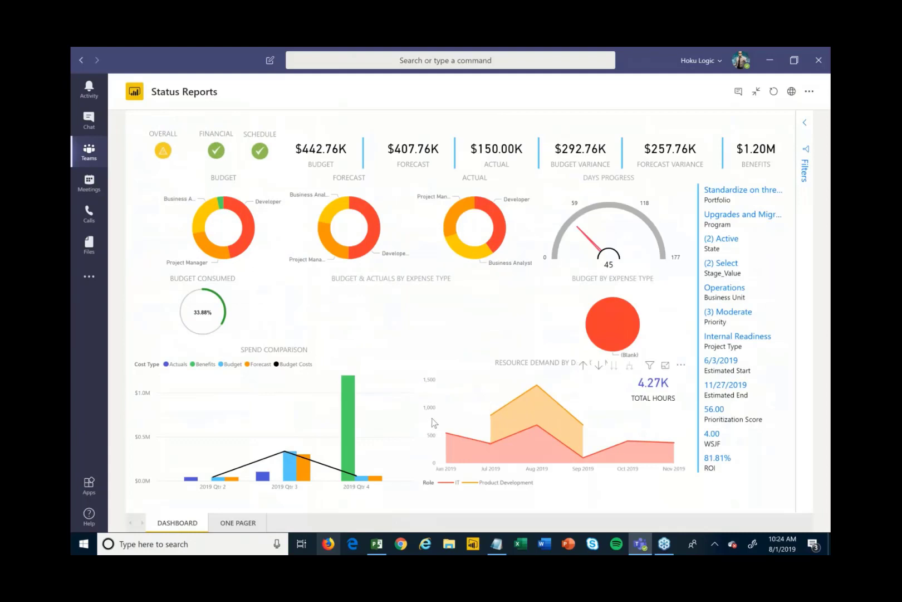
pyautogui.click(245, 522)
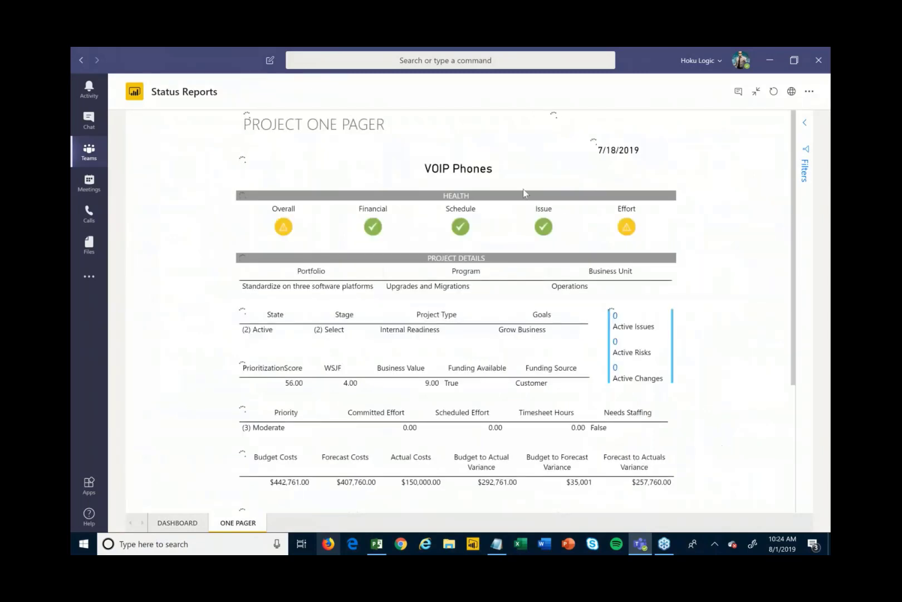